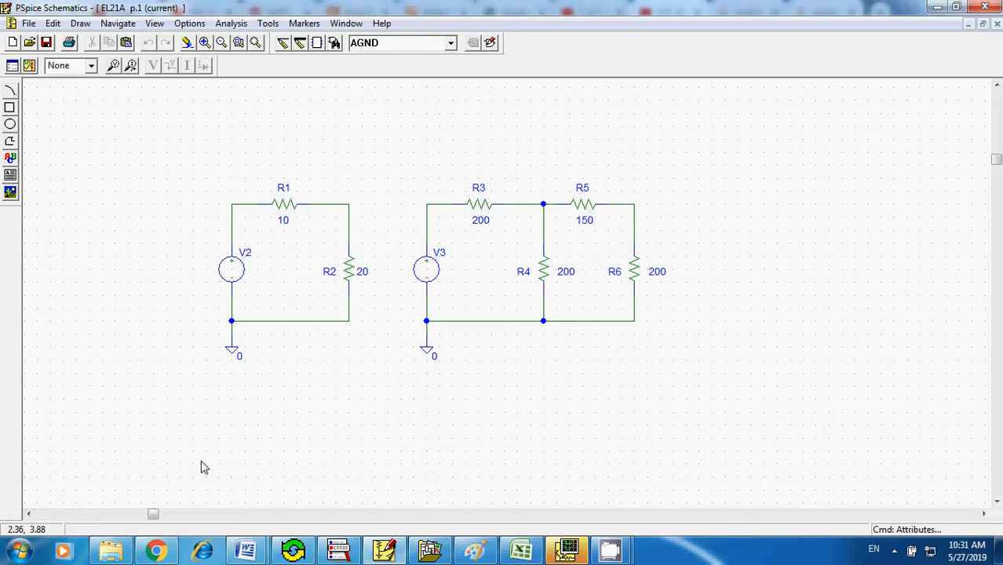
Switch to Chrome and run a Google search for "LTspiceiv download"
click(173, 552)
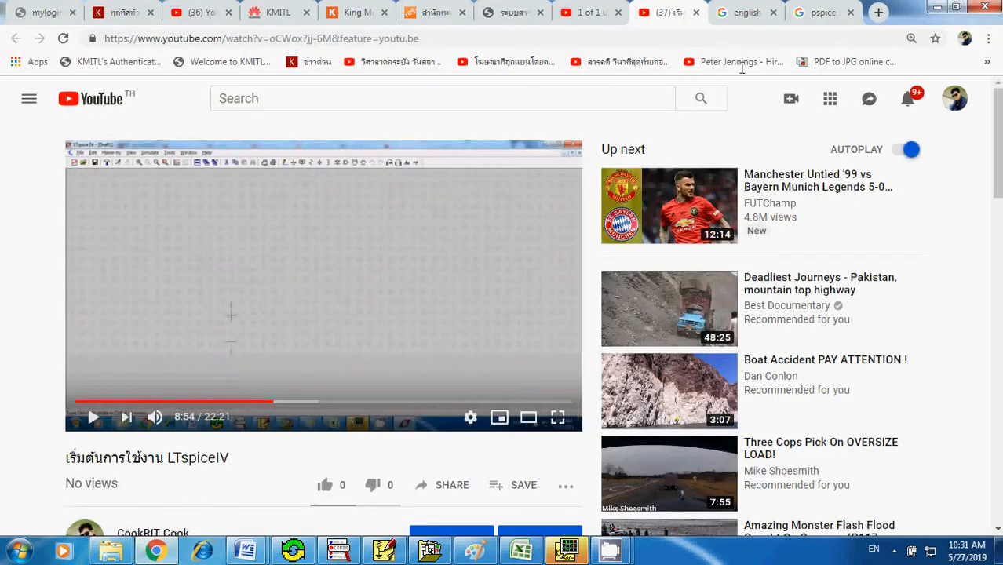
click(825, 12)
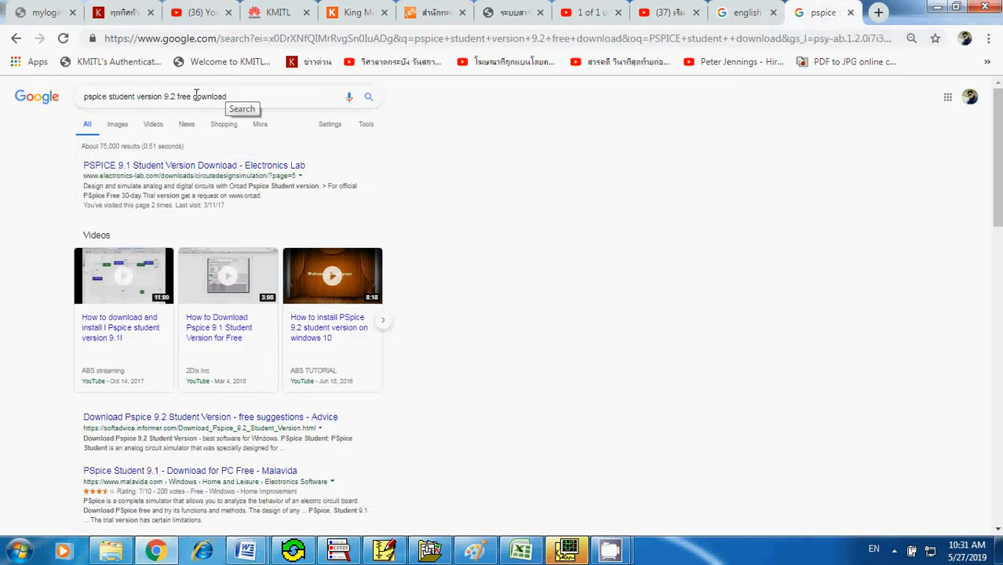
drag(246, 96, 84, 95)
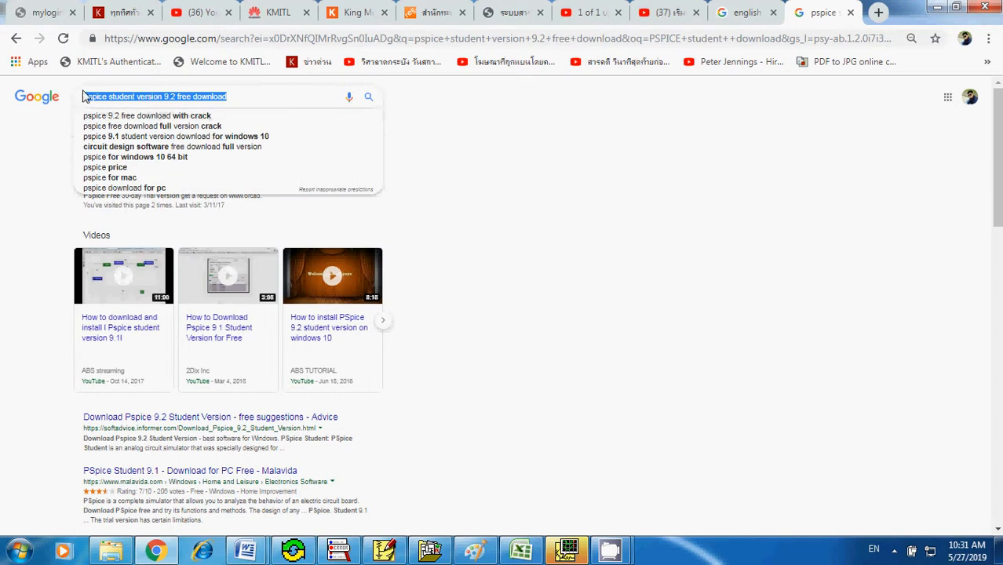
text(lt)
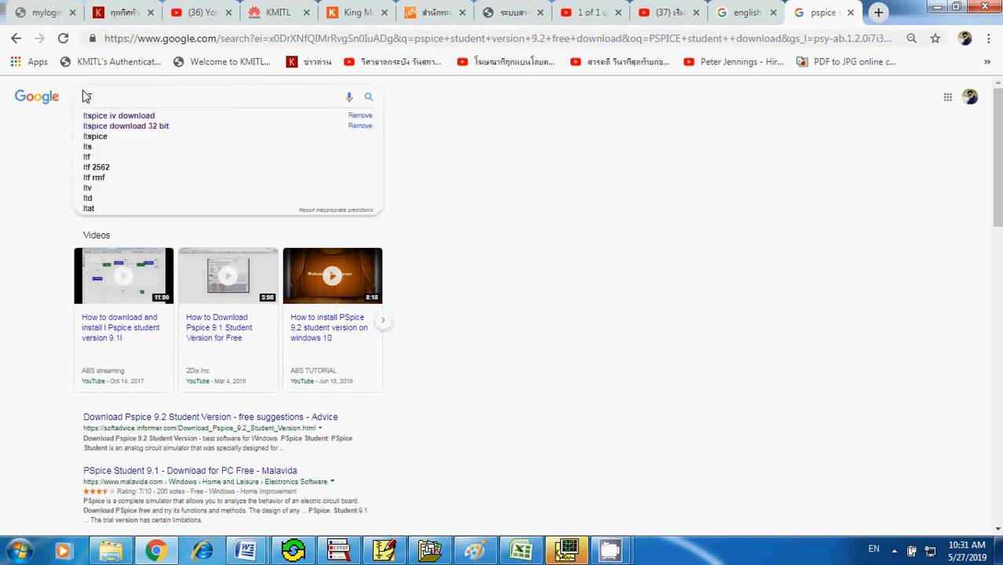
text(spice)
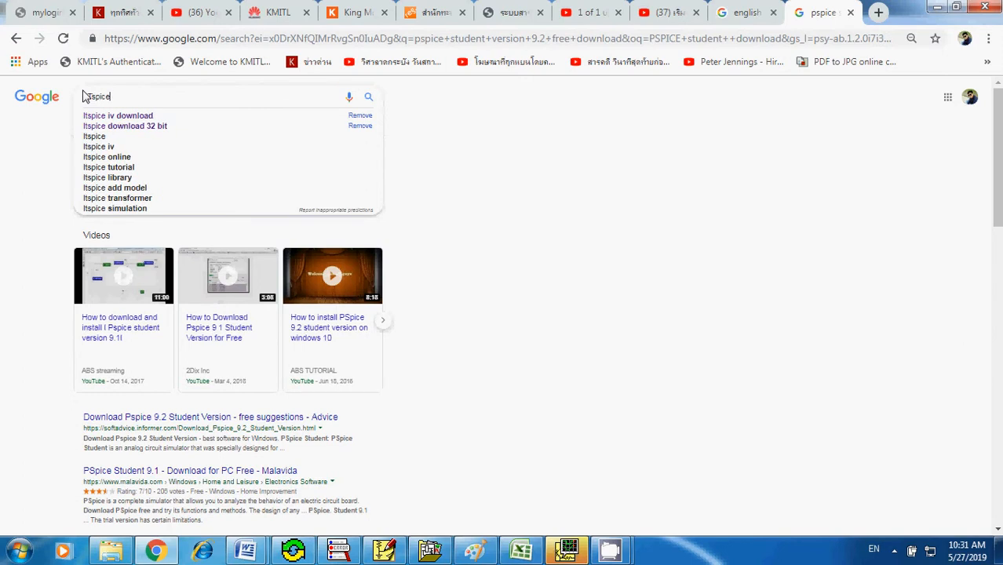
text(iv d)
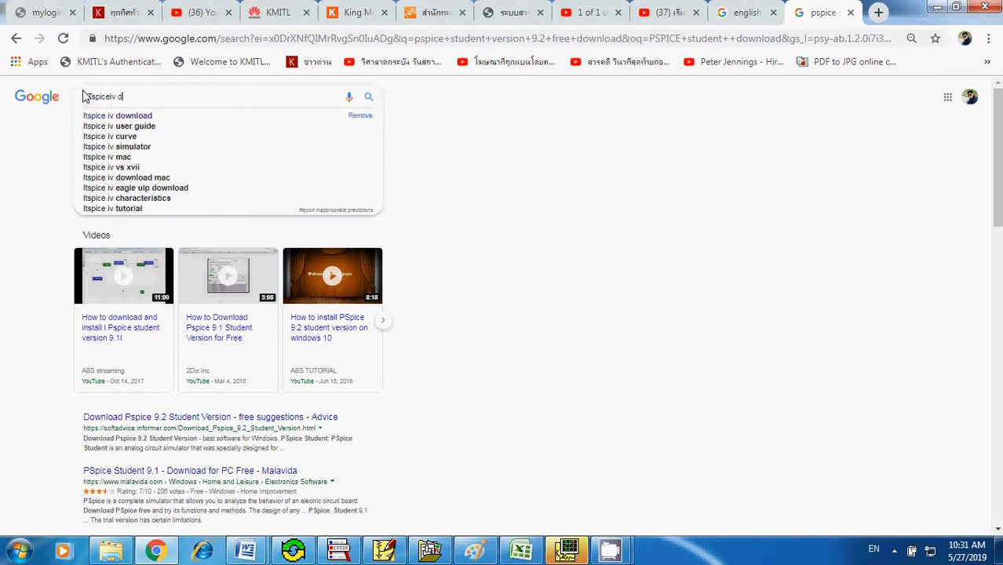
text(ownload)
key(Return)
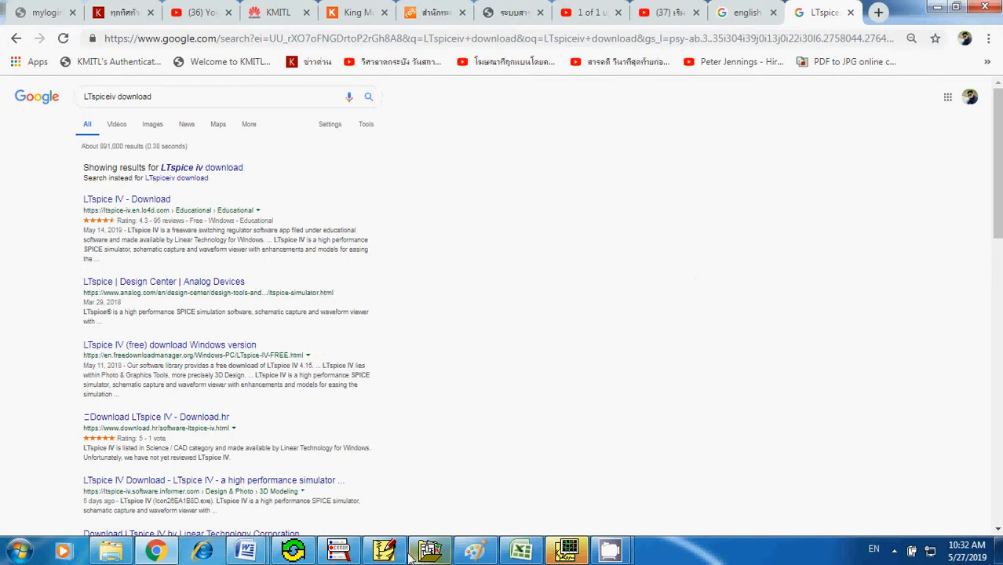
Launch LTspice IV and start a new blank schematic
click(384, 551)
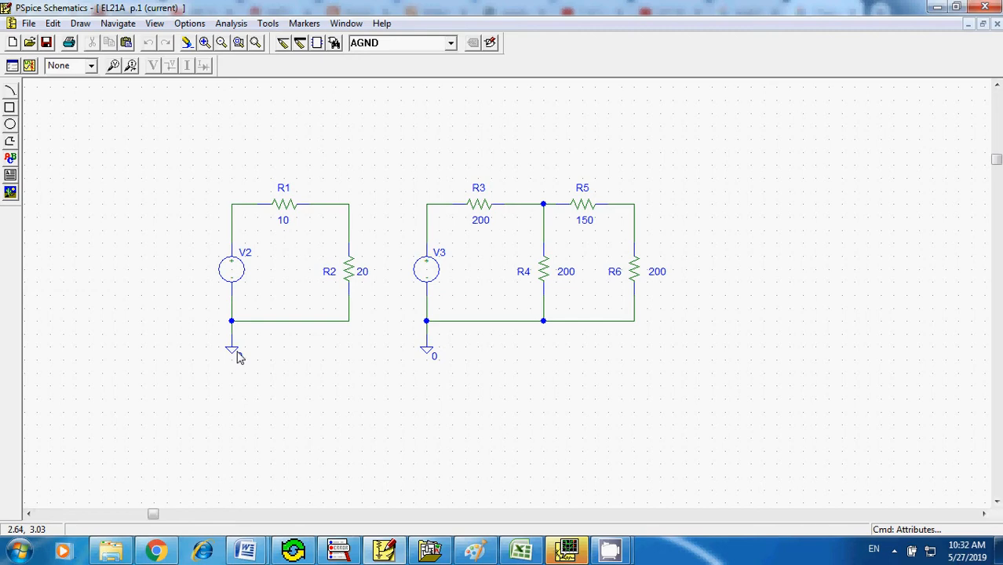
click(19, 551)
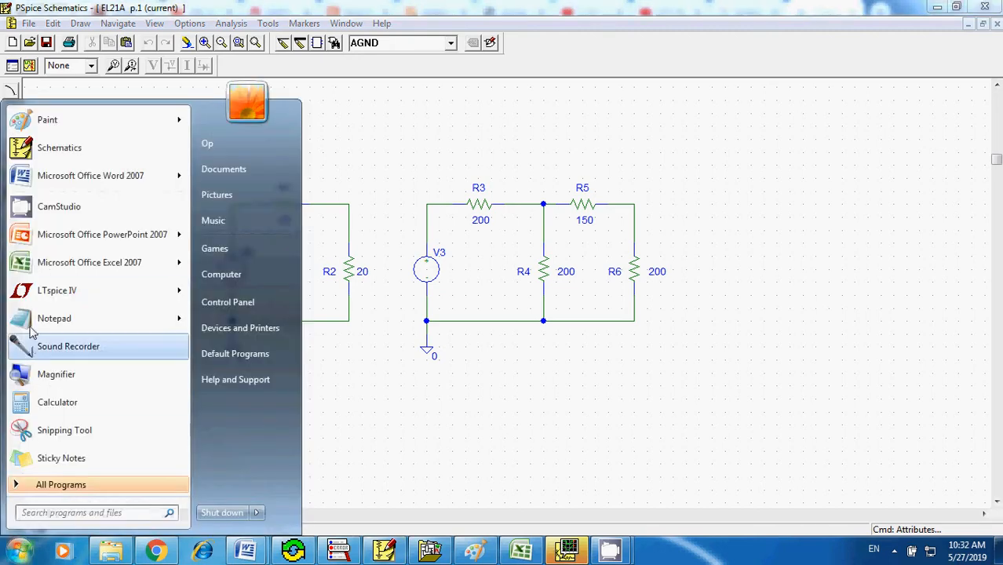
click(119, 293)
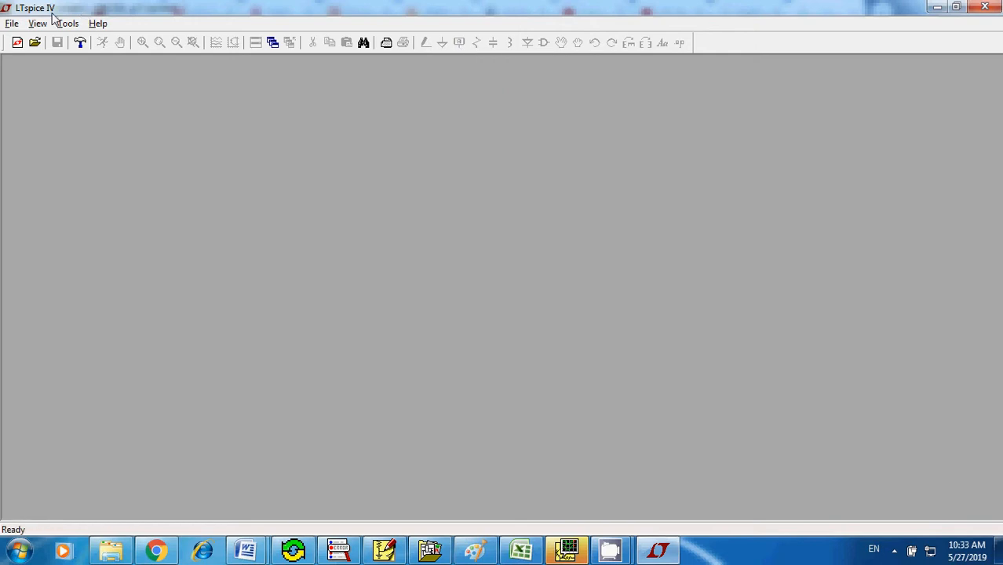
click(12, 23)
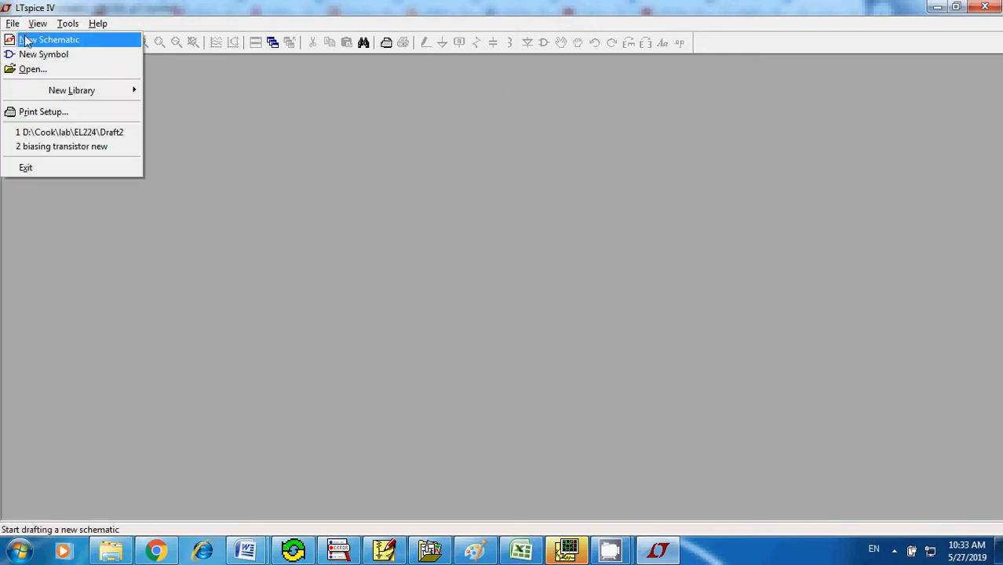
click(31, 41)
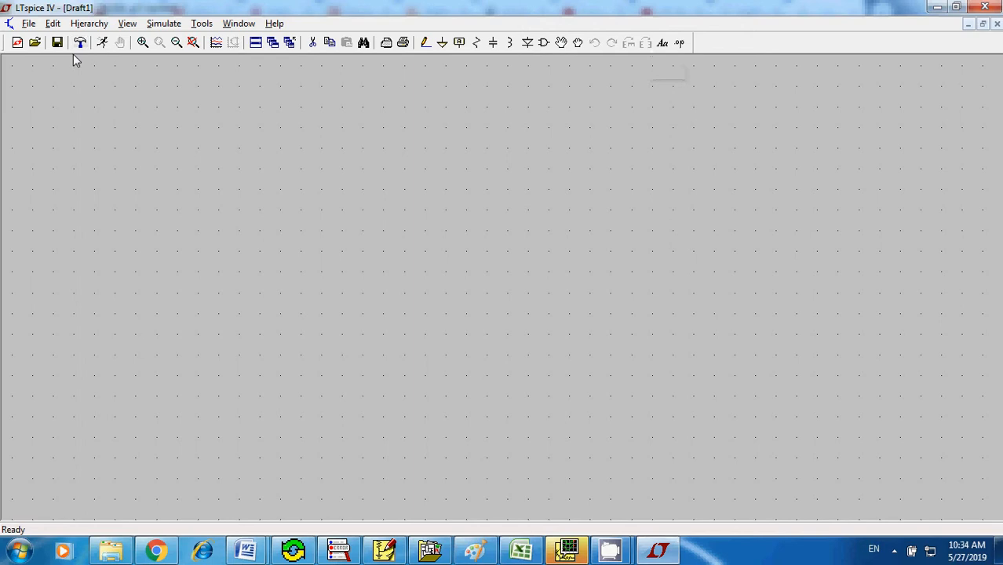
Check the reference circuit in PSpice Schematics, return to LTspice IV and review the available editing commands
click(384, 551)
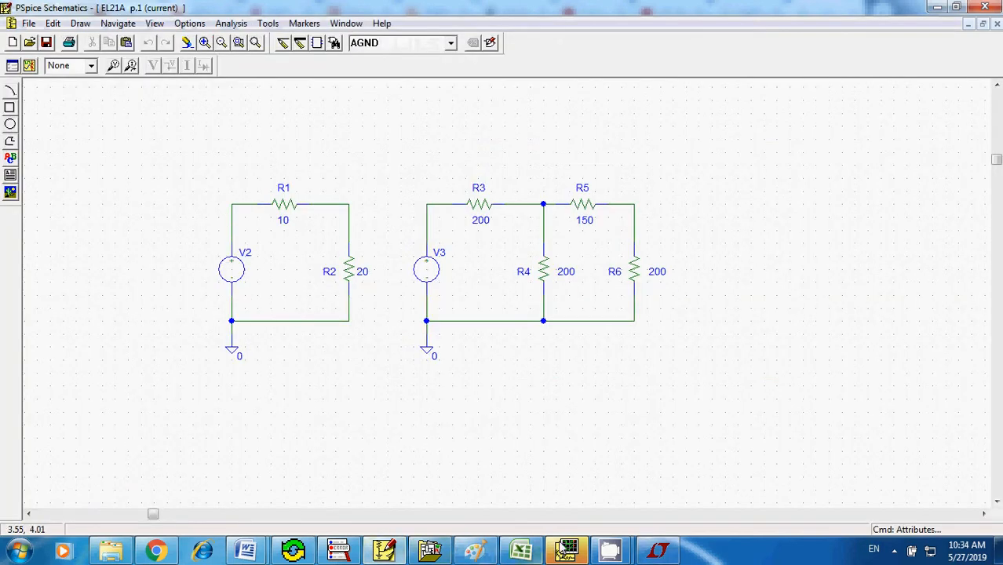
click(658, 551)
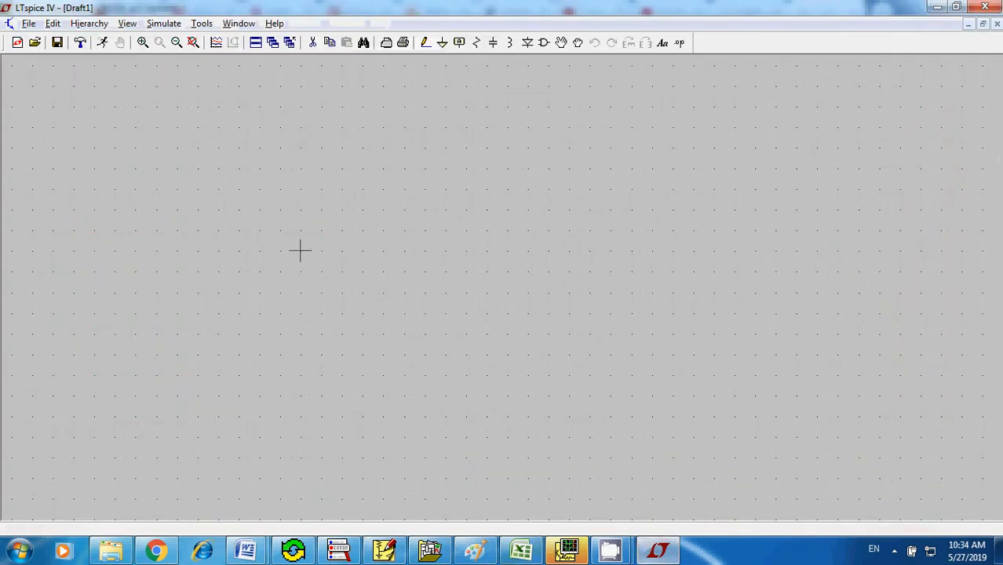
click(51, 24)
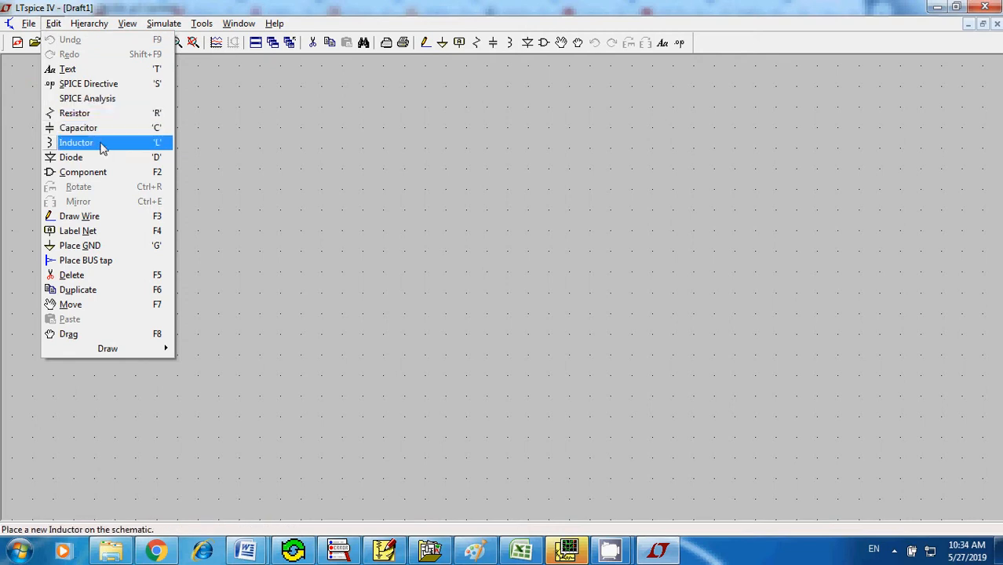
click(380, 167)
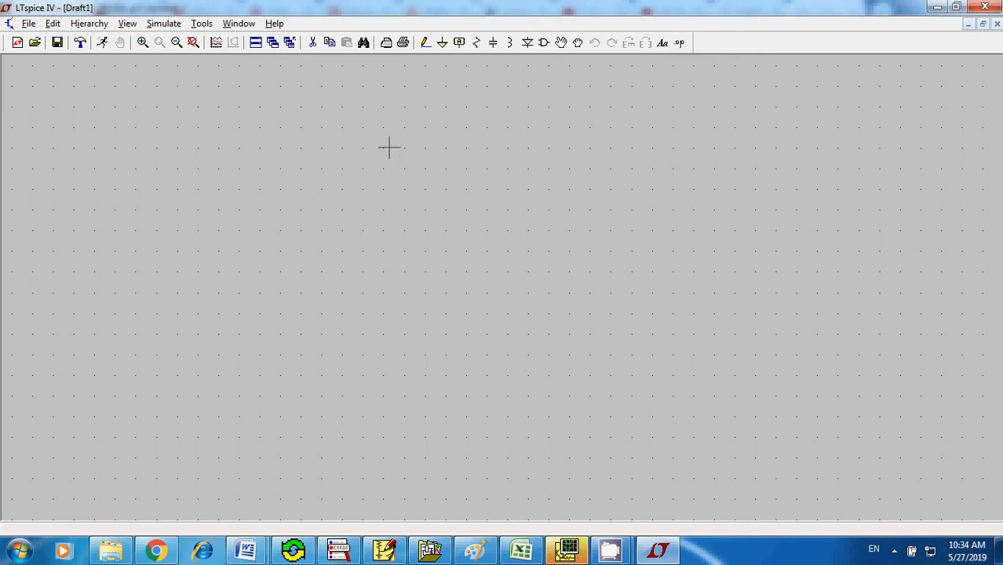
Choose the voltage source symbol from the component library for placement
click(542, 45)
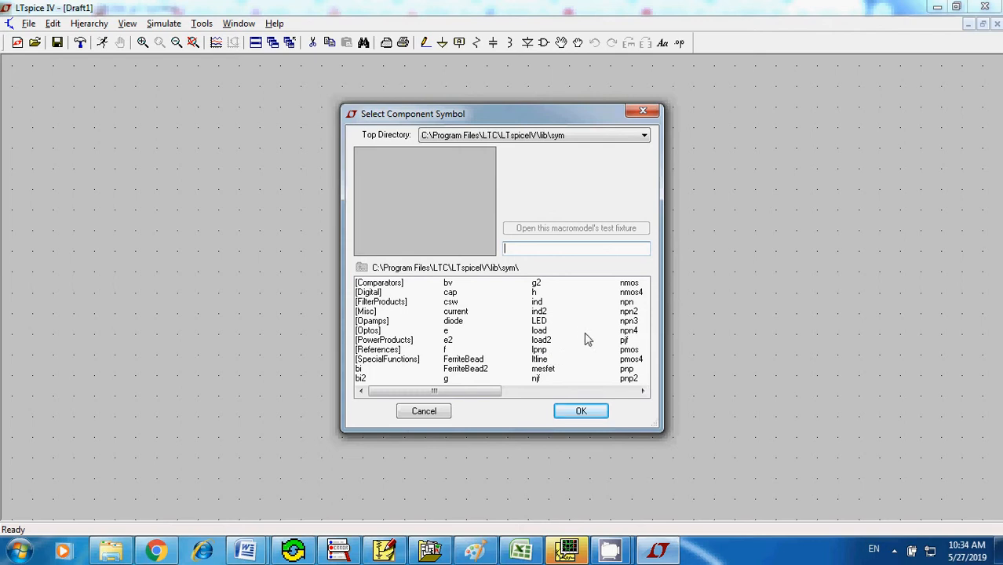
click(631, 302)
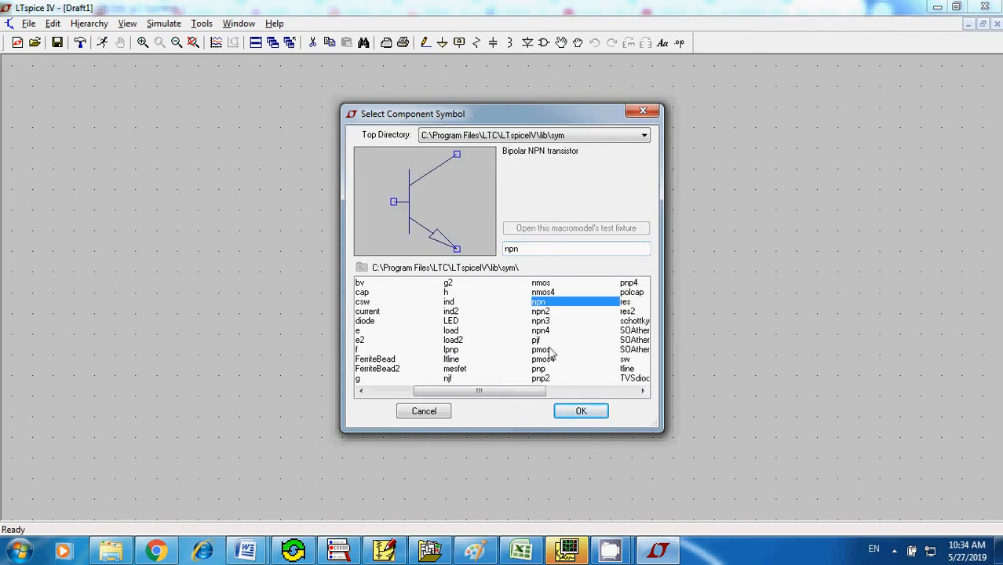
click(540, 369)
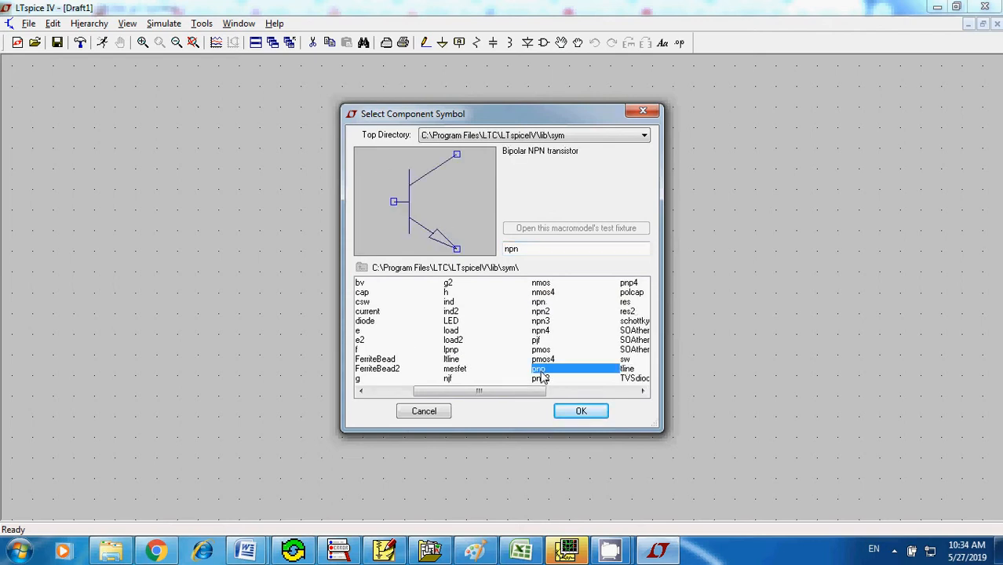
click(591, 396)
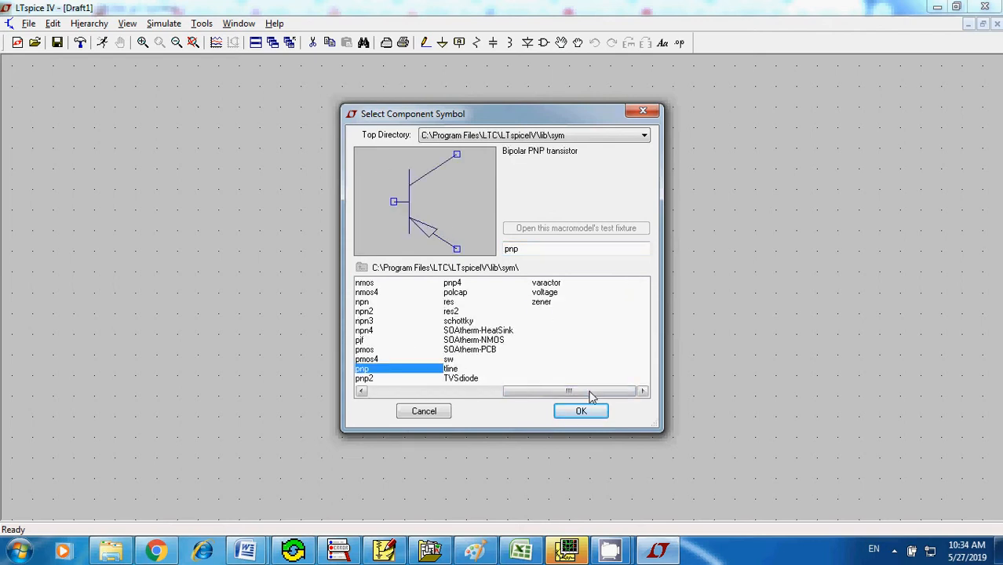
click(546, 293)
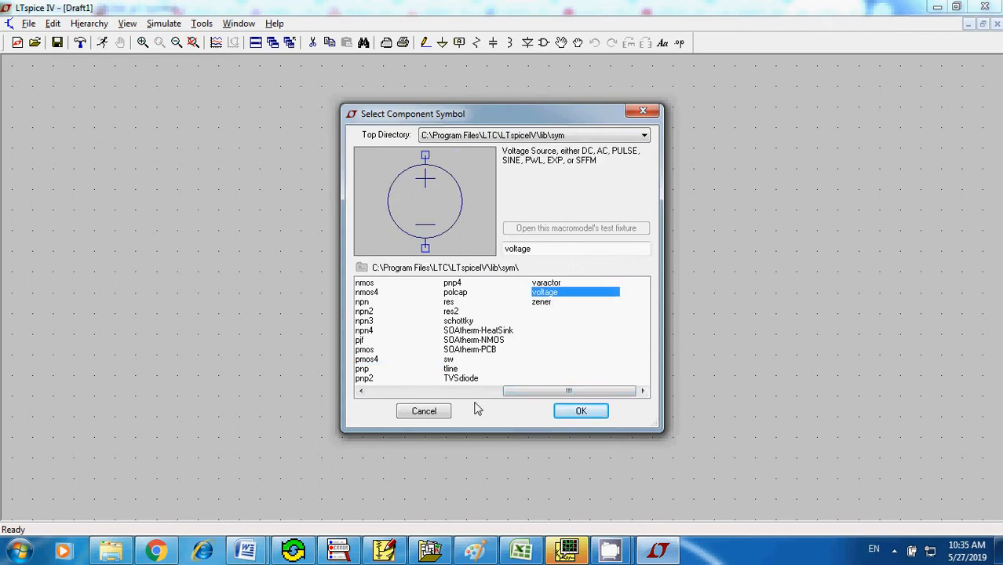
click(578, 413)
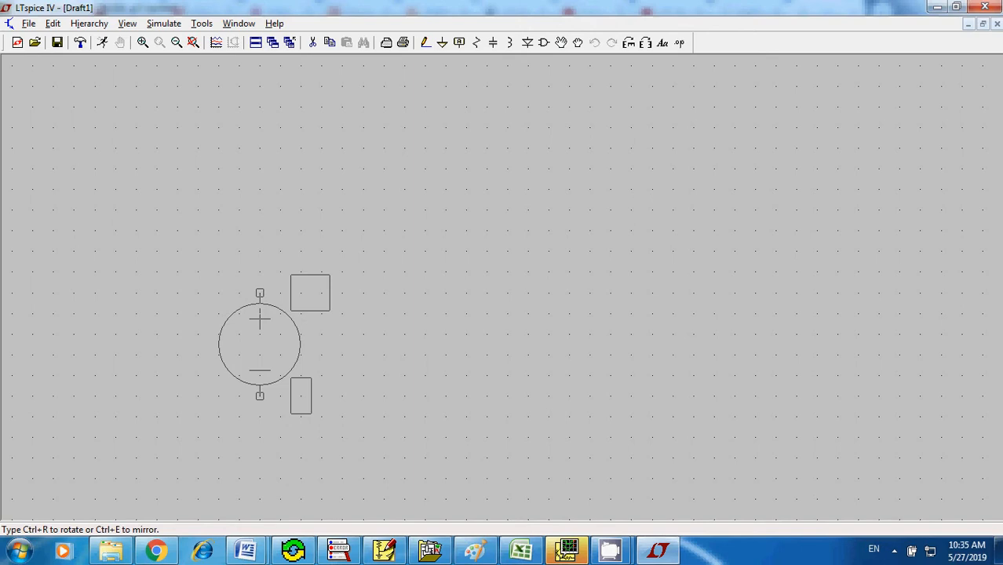
Try out rotating and mirroring the unplaced voltage source, returning it to upright with the positive terminal up
key(ctrl+r)
key(ctrl+r)
key(ctrl+r)
key(ctrl+r)
key(ctrl+r)
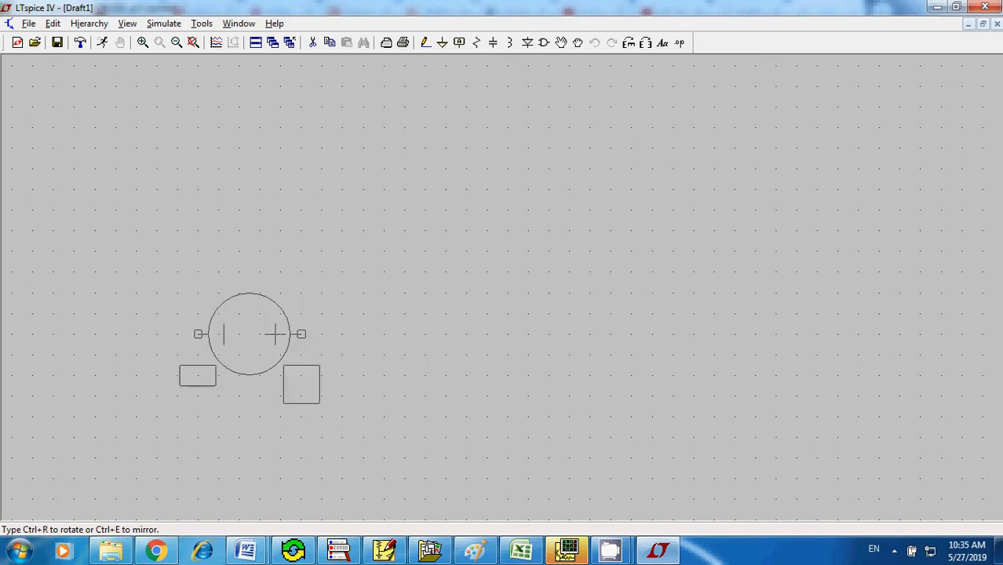
key(ctrl+r)
key(ctrl+r)
key(ctrl+r)
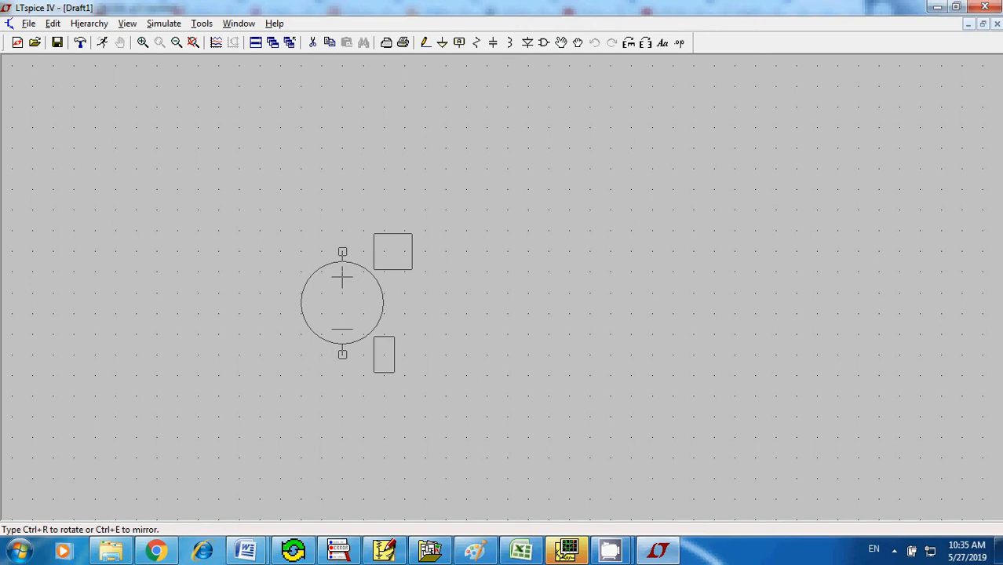
key(ctrl+e)
key(ctrl+e)
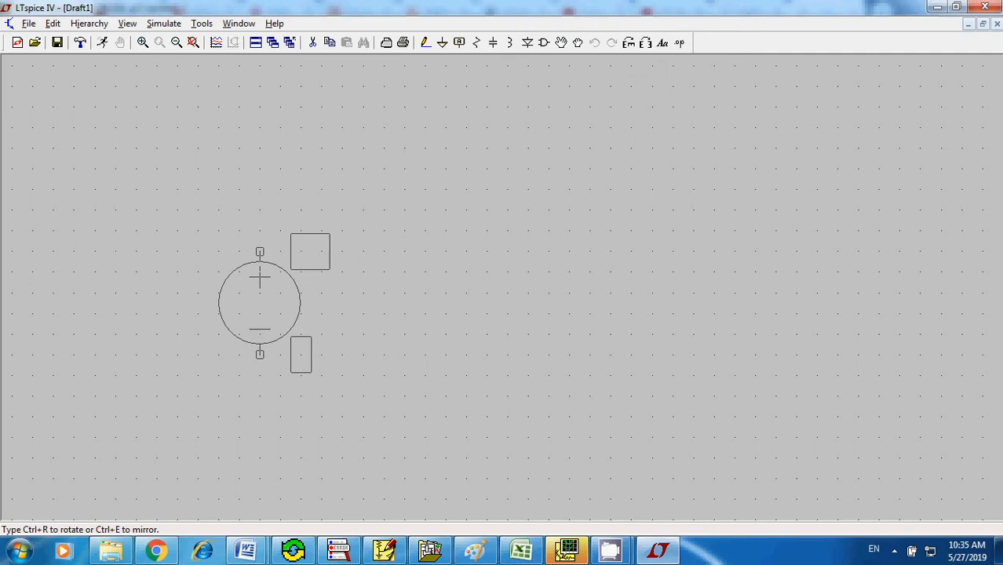
Place the upright voltage source in the left half of the schematic and set its DC value to 30 V
click(259, 302)
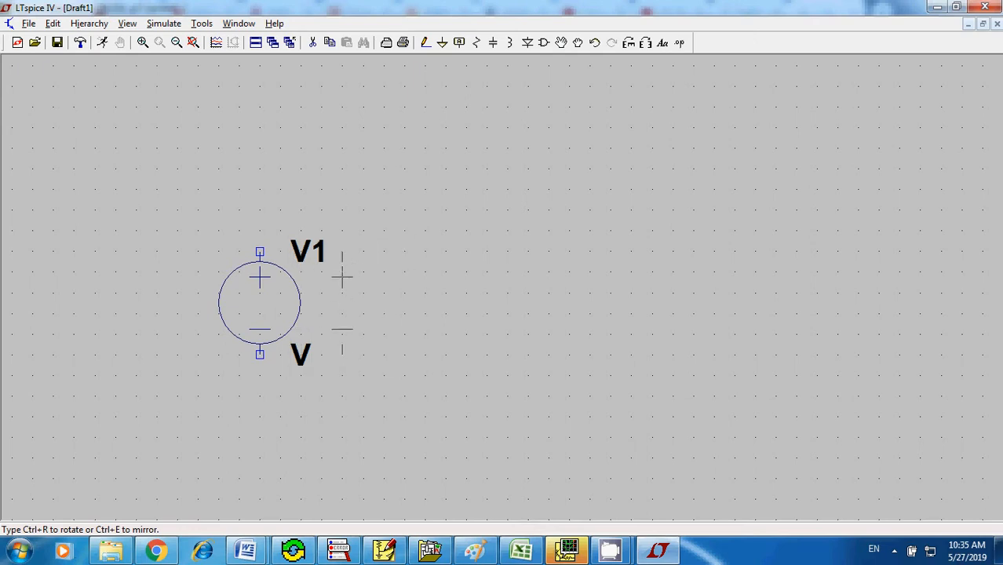
key(Escape)
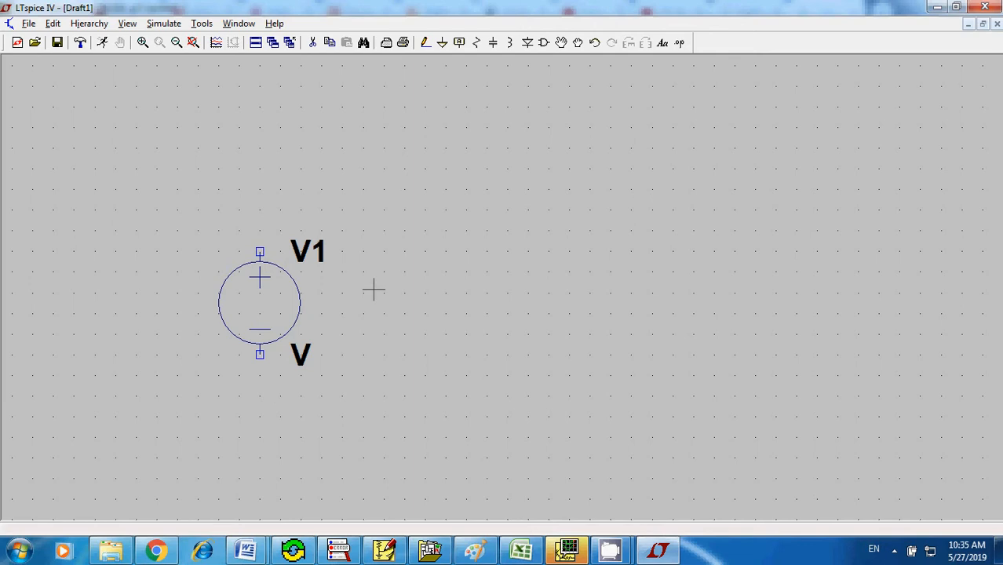
right_click(272, 297)
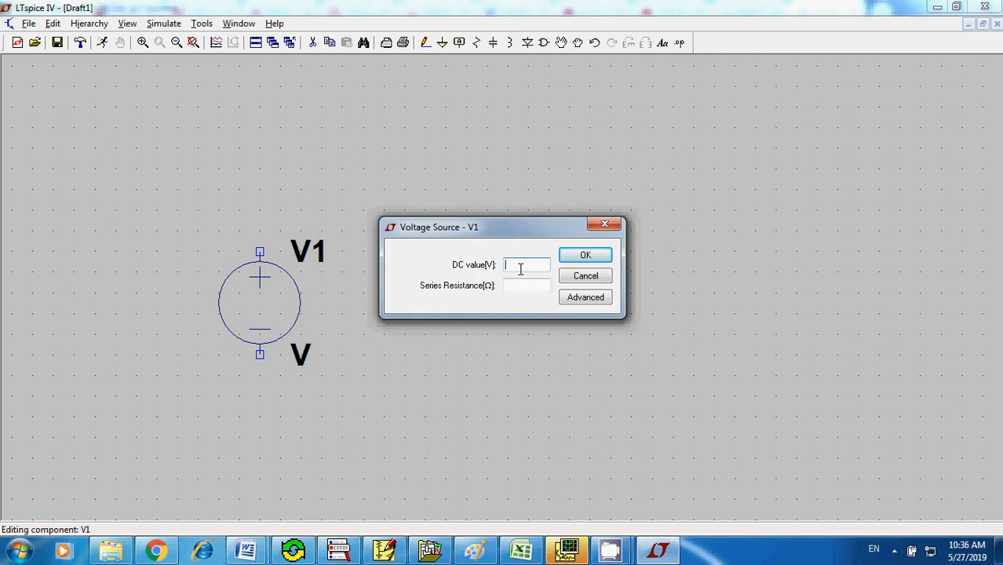
click(586, 255)
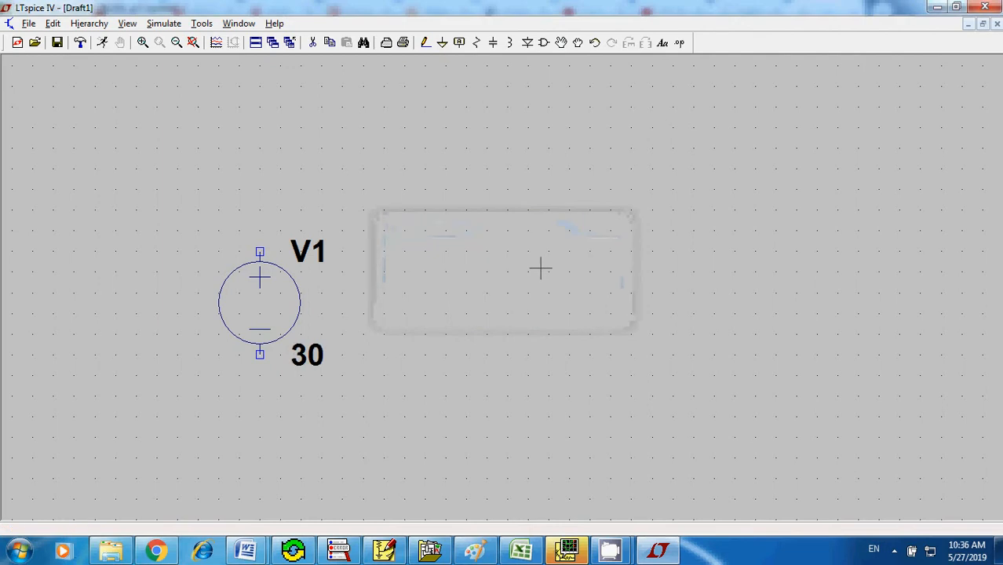
Place one resistor rotated to horizontal, above and to the right of the voltage source
click(477, 43)
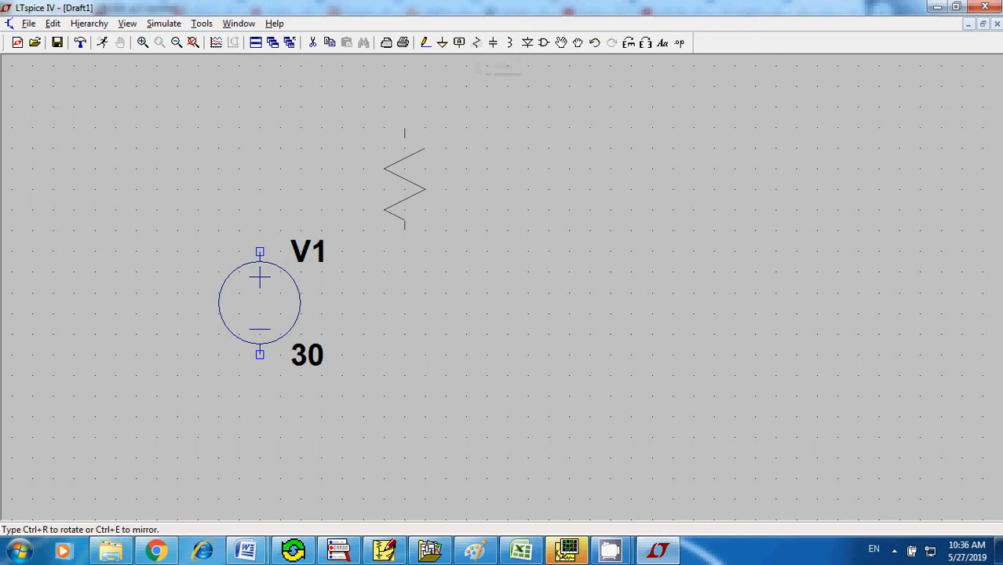
click(405, 179)
key(ctrl+r)
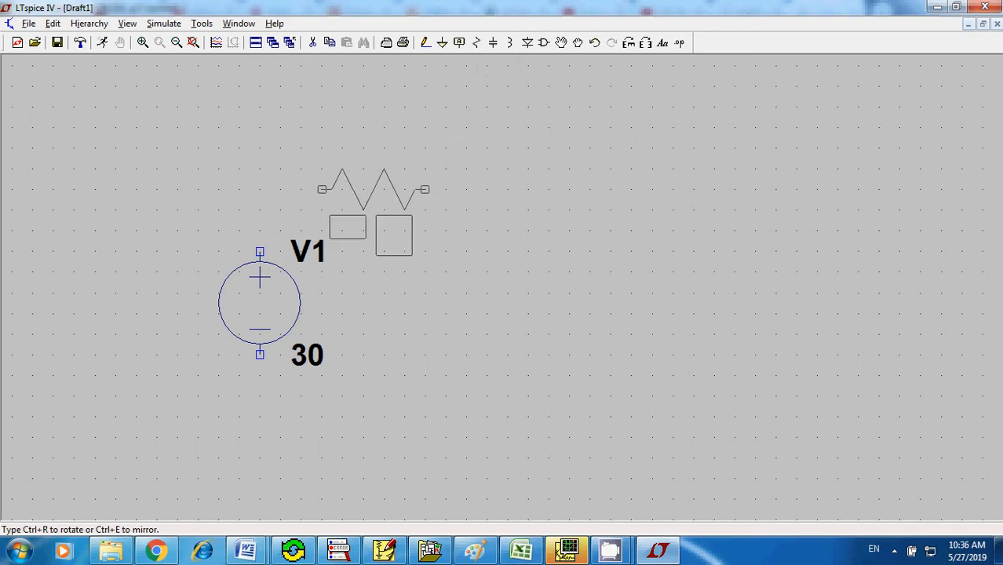
click(373, 169)
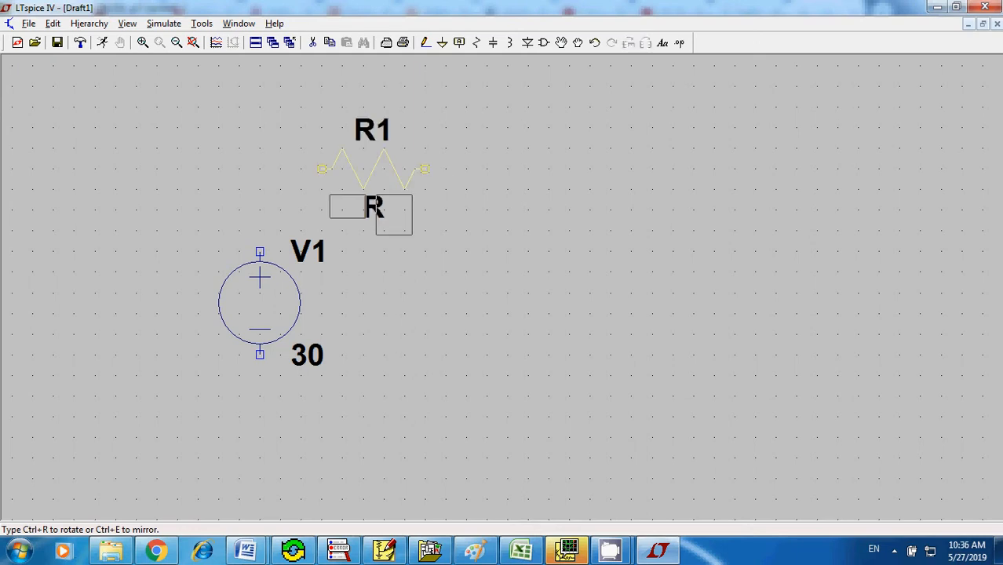
key(Escape)
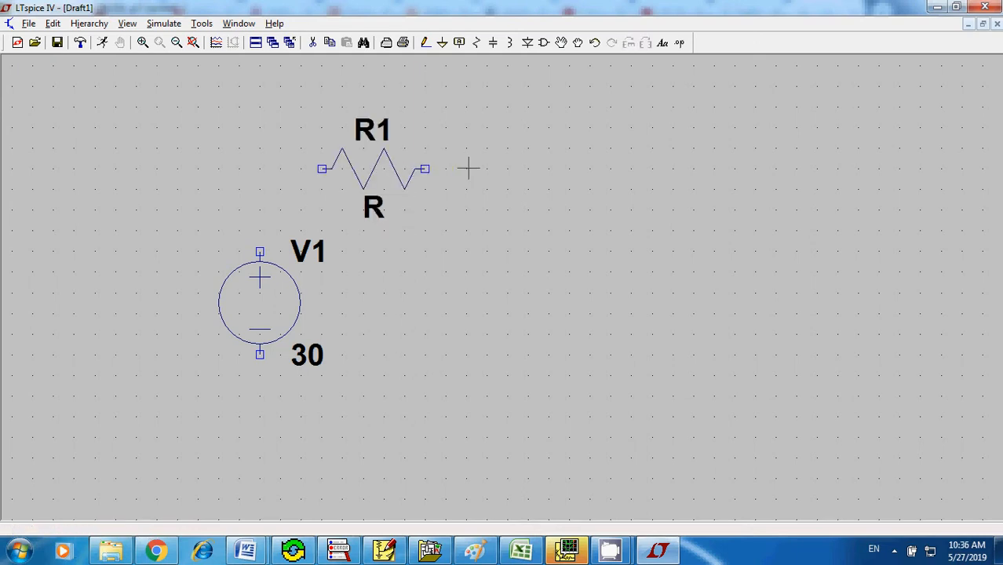
Place a second resistor vertically, to the right of the voltage source and below the horizontal resistor
click(477, 44)
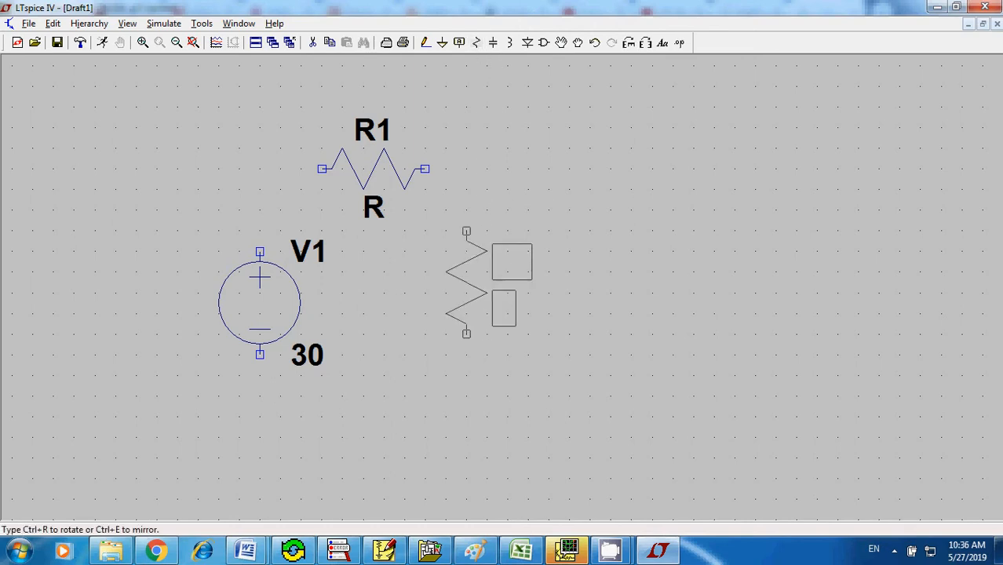
click(466, 233)
key(Escape)
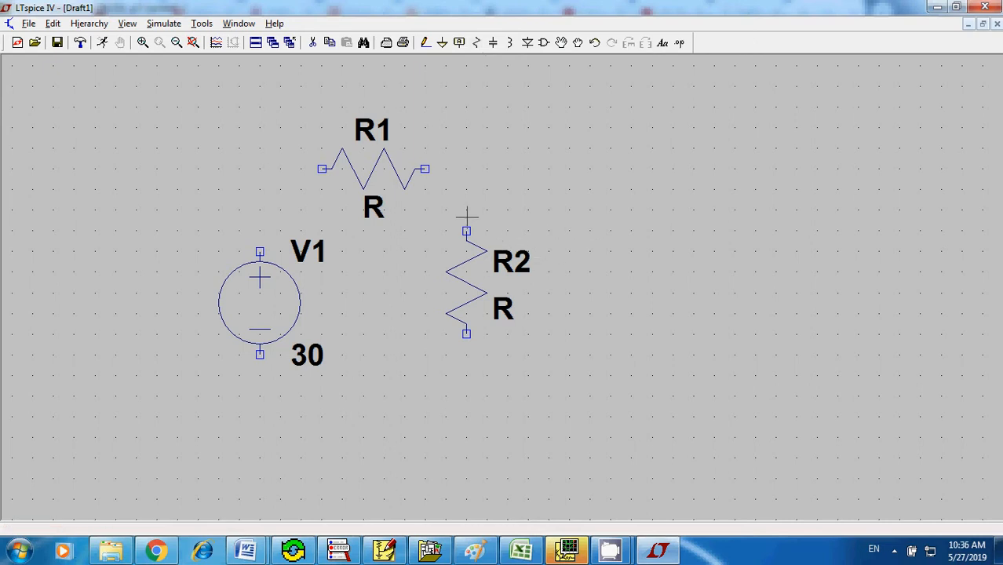
Set the horizontal resistor R1 to 10 ohms and the vertical resistor R2 to 20 ohms
right_click(387, 166)
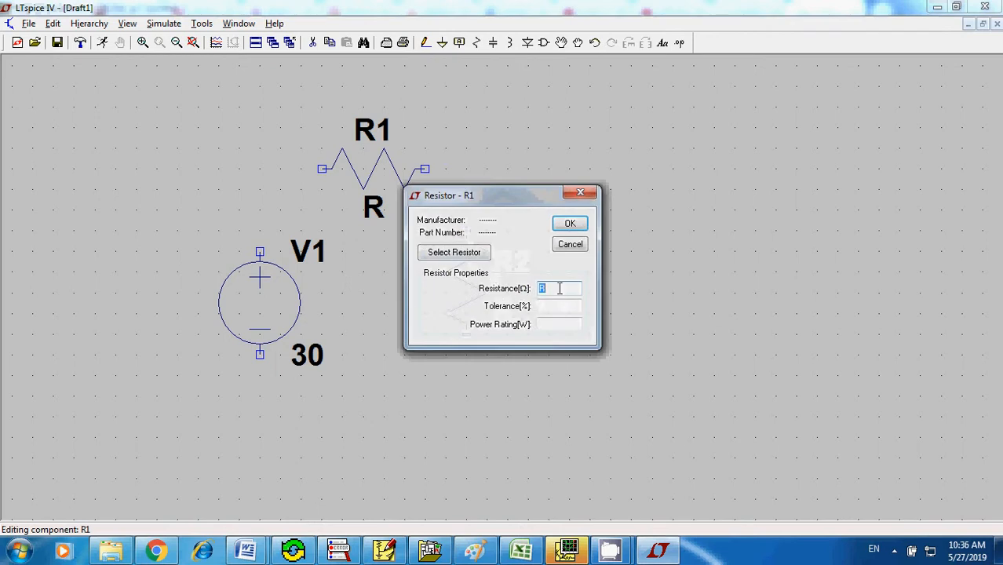
text(10)
click(566, 227)
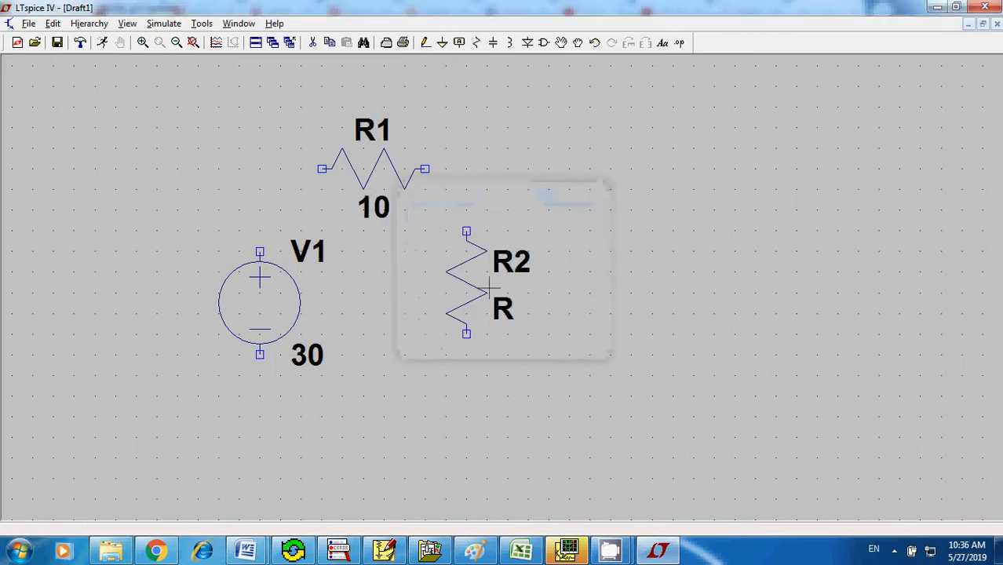
right_click(473, 288)
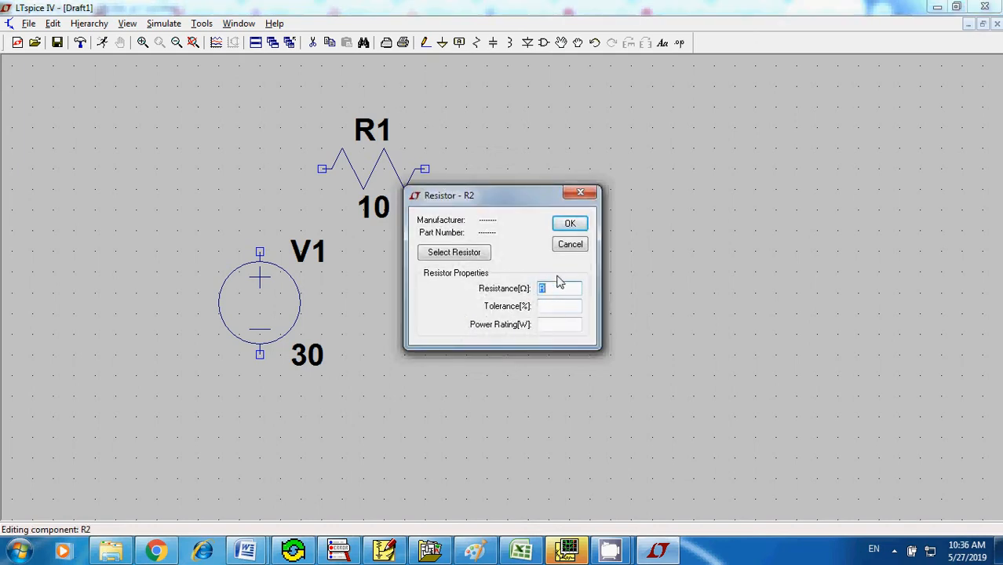
text(20)
click(569, 225)
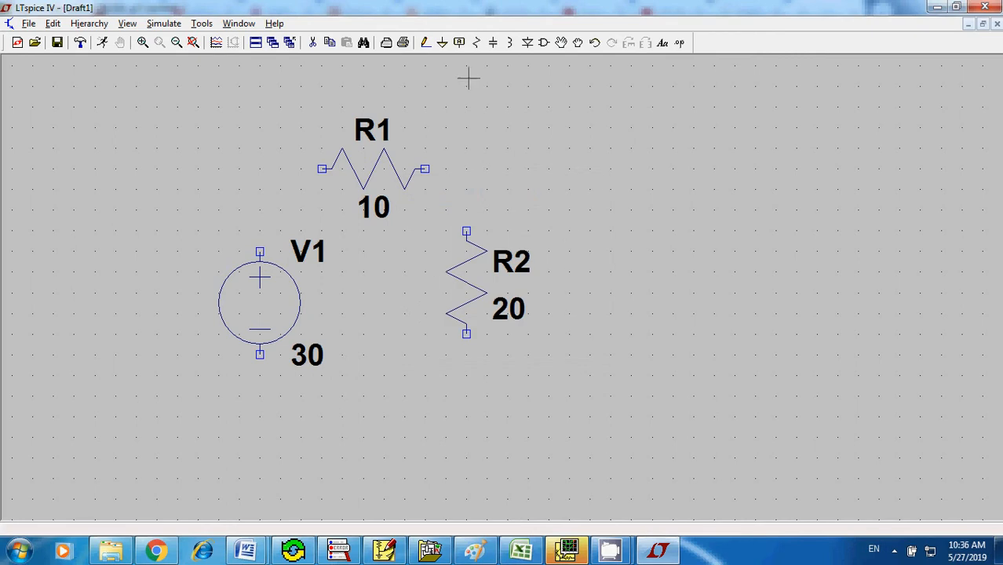
Try placing a ground symbol below the voltage source and wiring from its positive terminal, and undo the ground placement
click(442, 42)
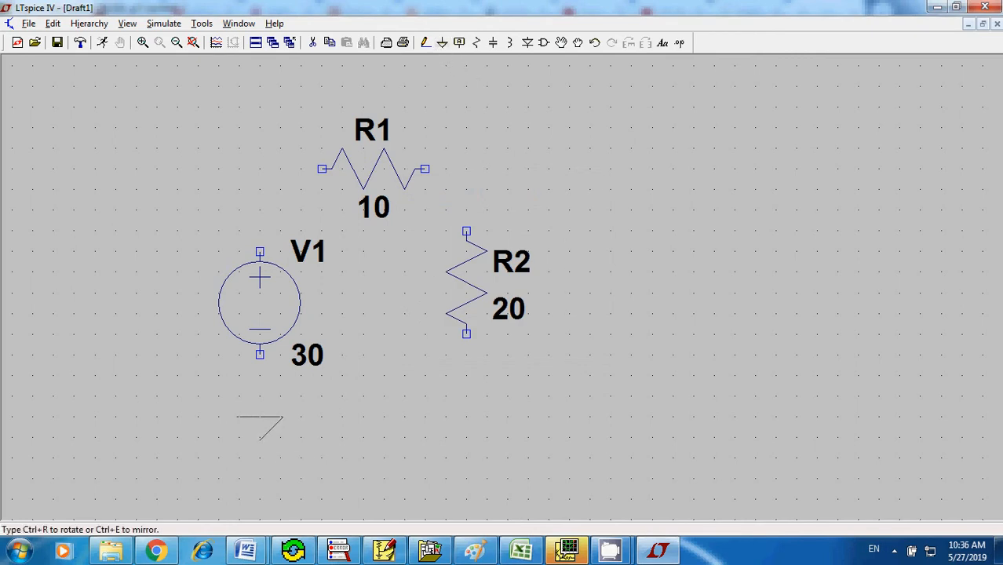
click(260, 416)
key(F3)
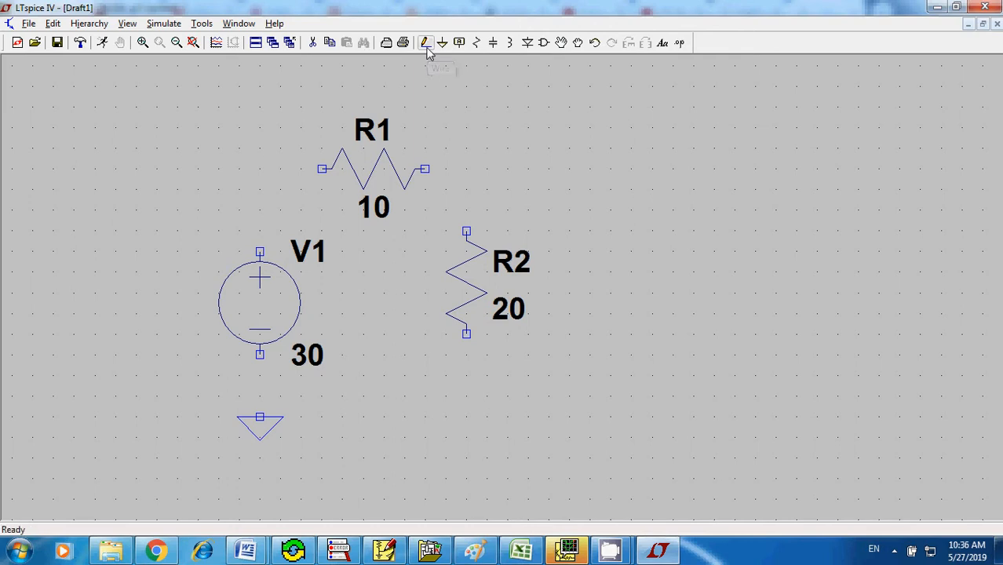
click(260, 252)
click(281, 210)
right_click(241, 189)
key(Escape)
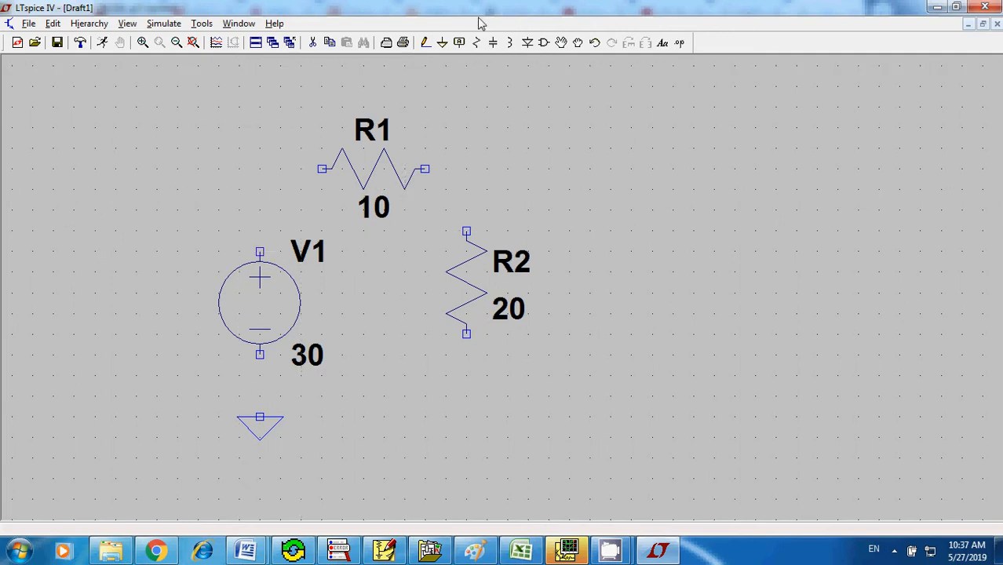
click(594, 44)
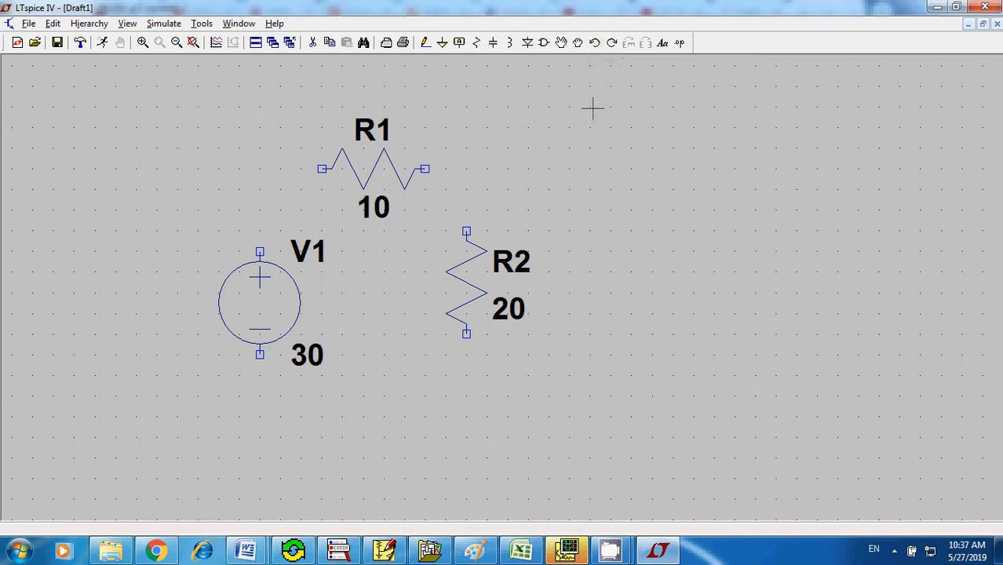
Place a ground symbol directly below the voltage source's negative terminal, leaving a gap for wiring
click(442, 42)
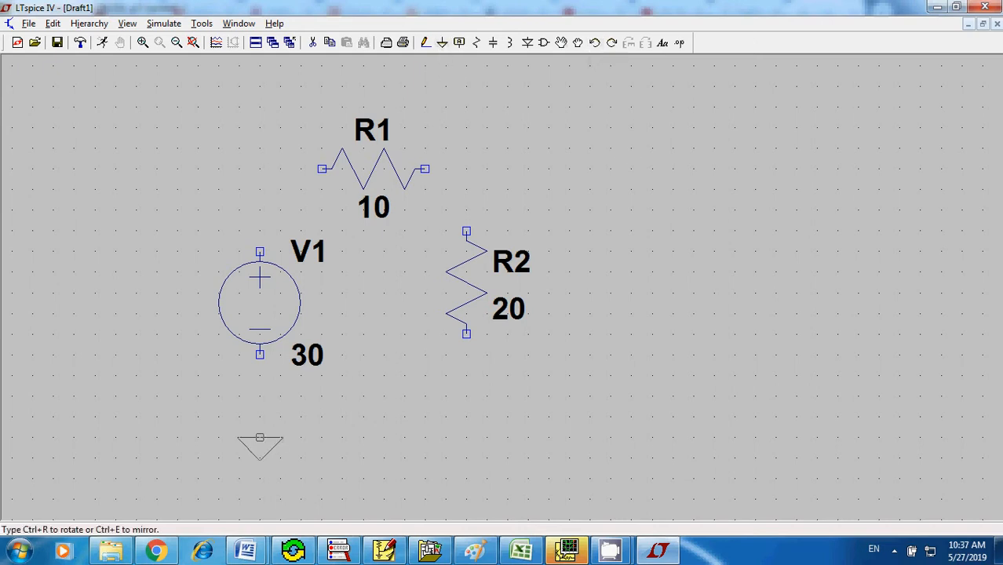
click(260, 417)
key(Escape)
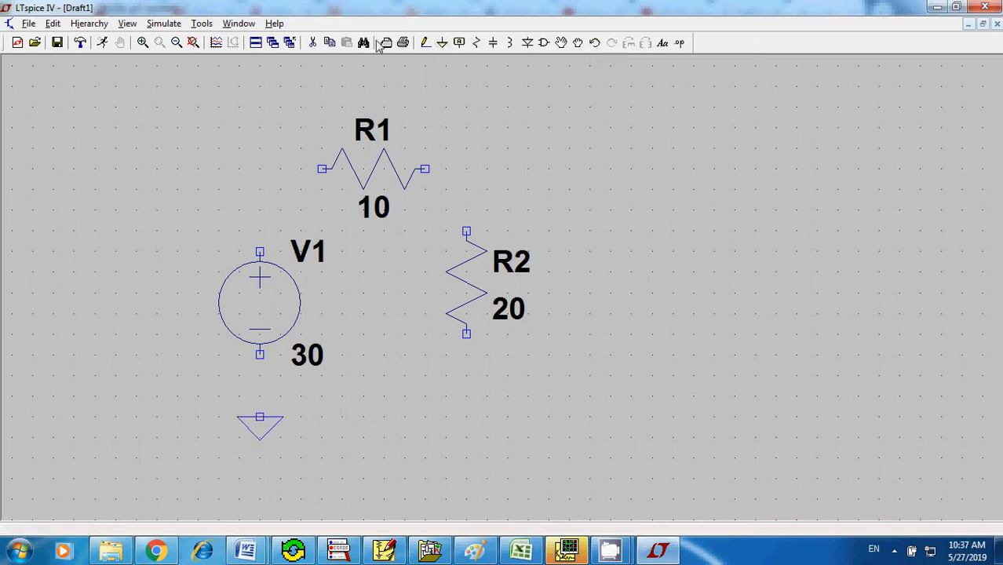
Wire the voltage source's positive terminal to R1's near end and R1's far end to the upper end of R2
click(425, 42)
click(260, 251)
click(260, 169)
click(322, 169)
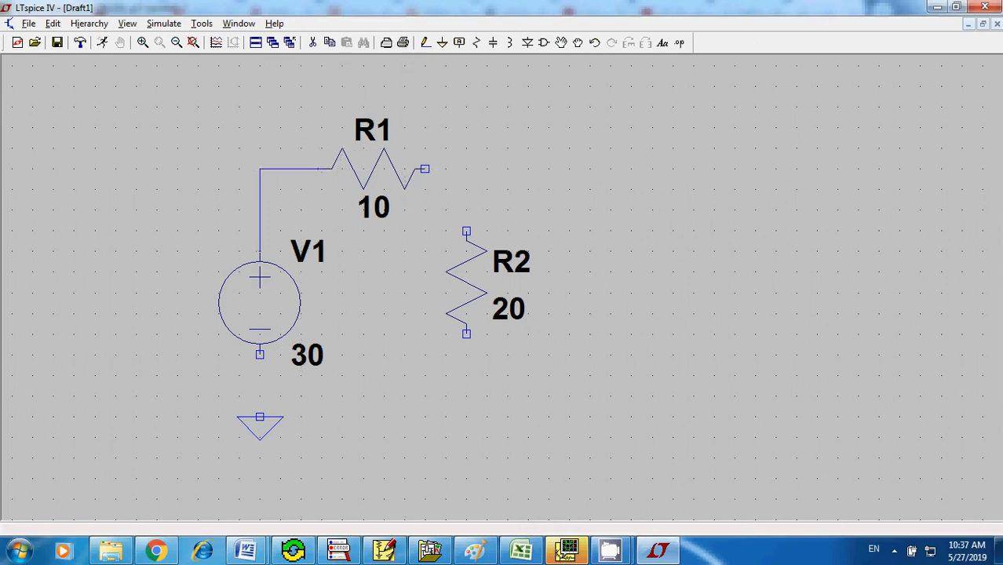
click(425, 168)
click(466, 231)
Wire the lower end of R2 back to the voltage source's negative terminal and the ground symbol to close the circuit
click(467, 334)
click(467, 397)
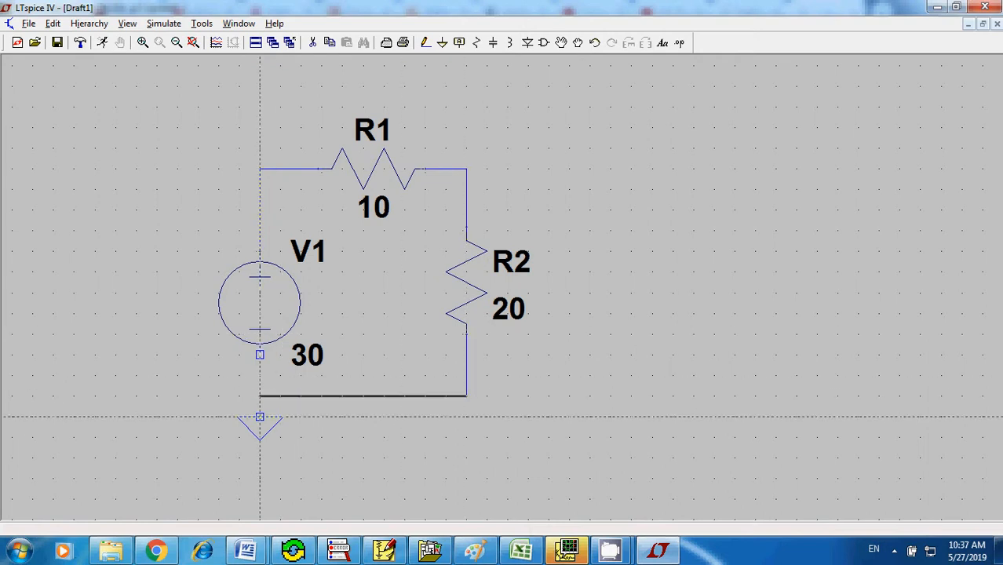
click(280, 396)
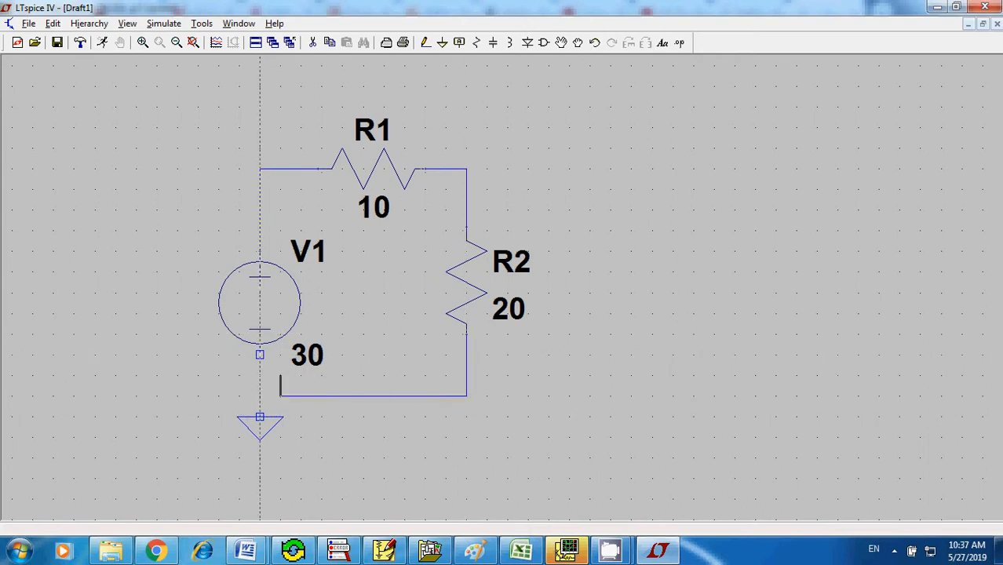
click(259, 355)
click(260, 397)
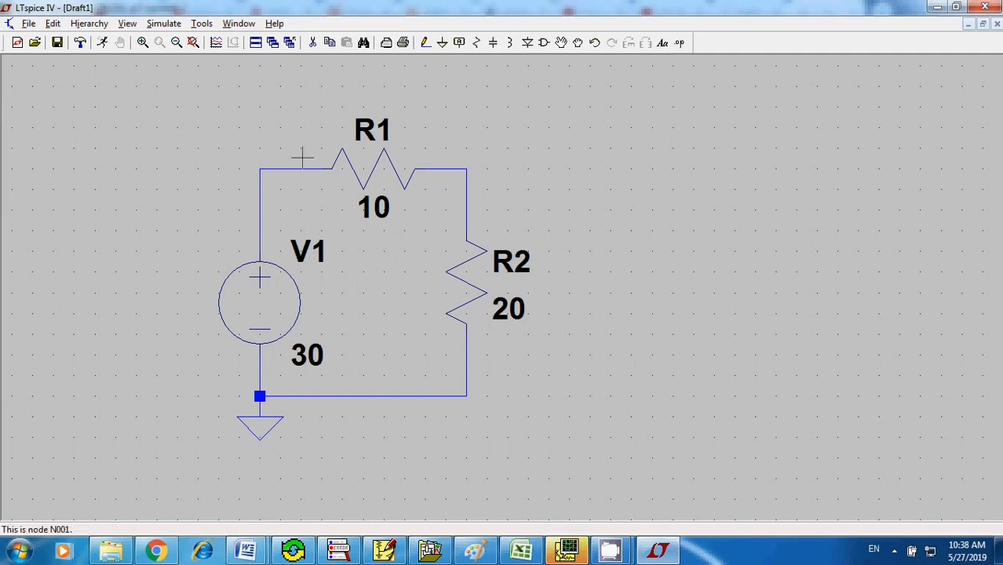
Open the SPICE analysis settings clear of the circuit and choose the DC operating point analysis
click(163, 25)
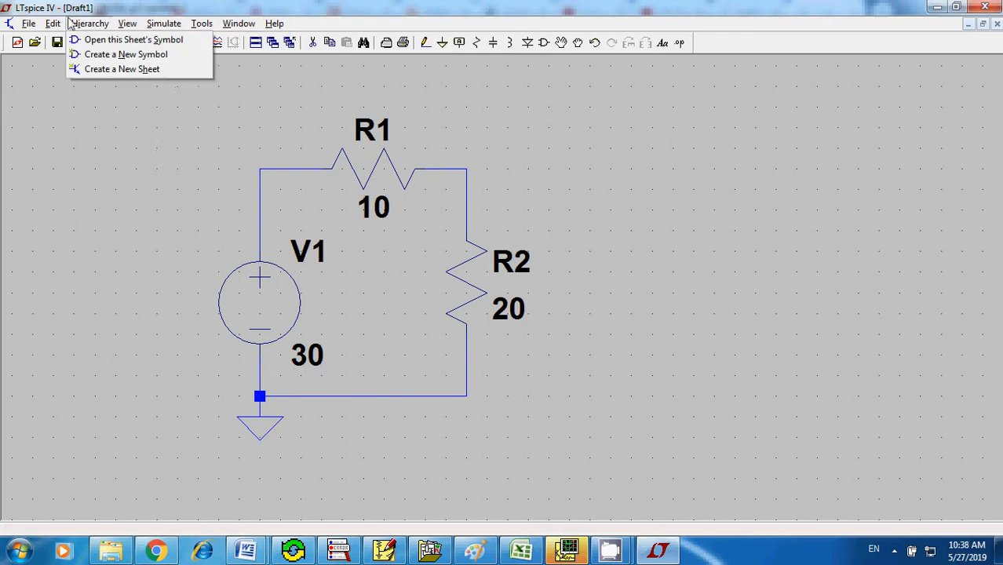
mouse_move(53, 27)
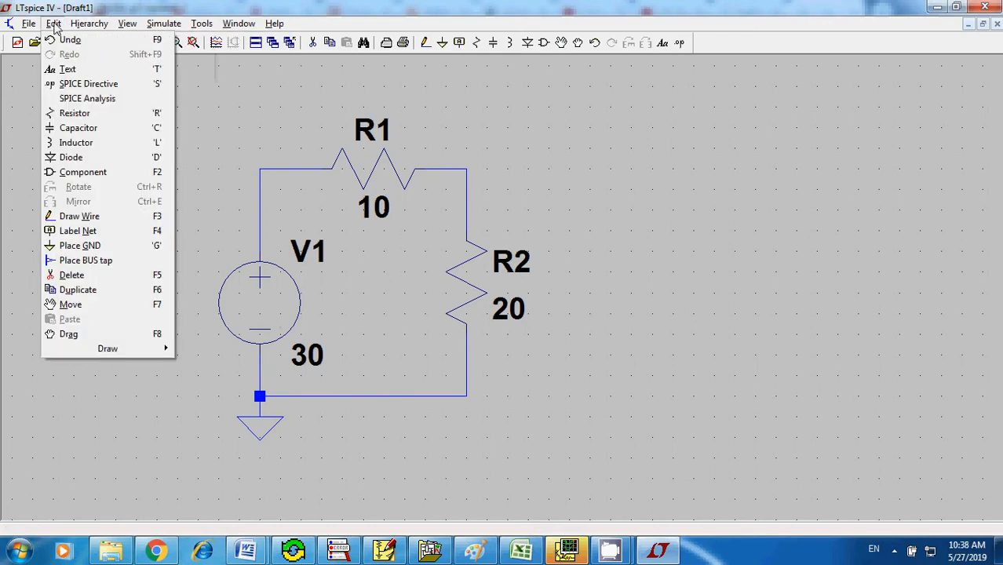
click(87, 98)
drag(461, 140, 698, 145)
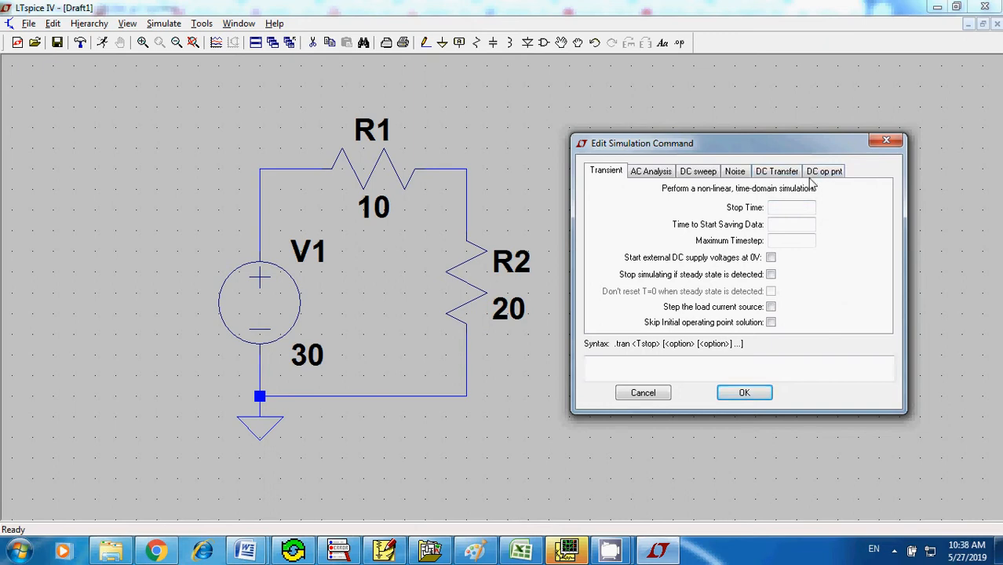
click(822, 175)
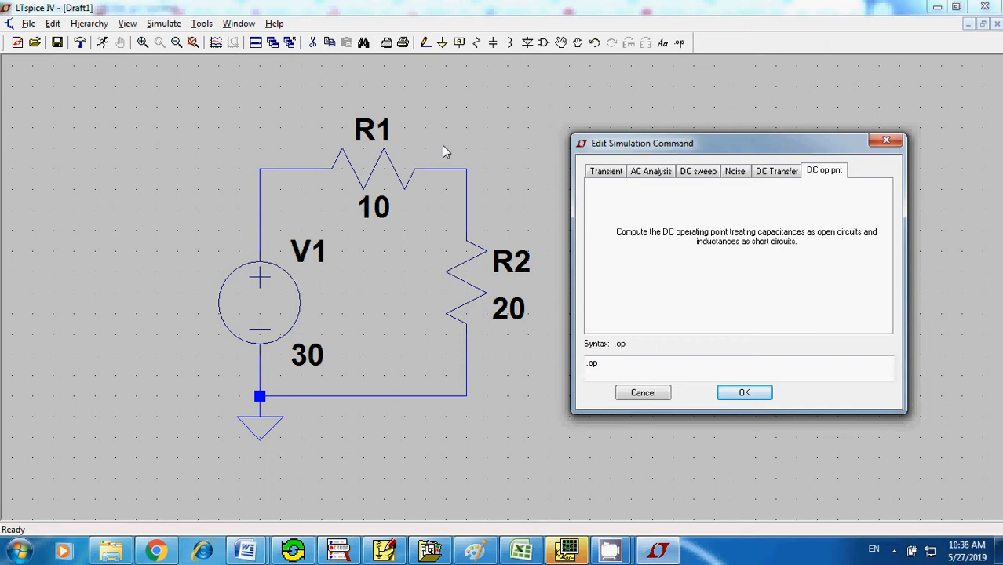
Review the settings offered for the transient, AC, DC sweep, noise and DC transfer analyses
click(613, 172)
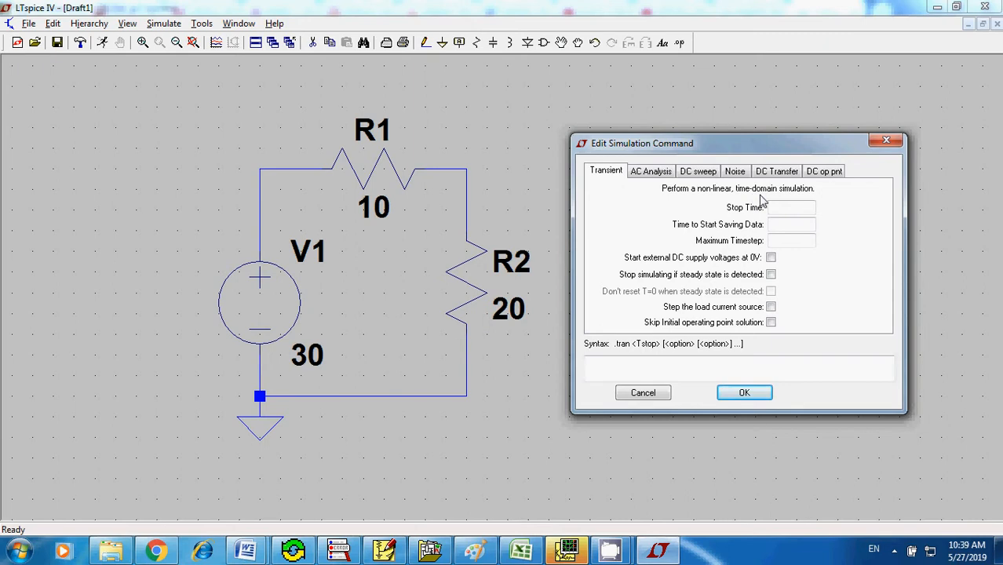
click(661, 176)
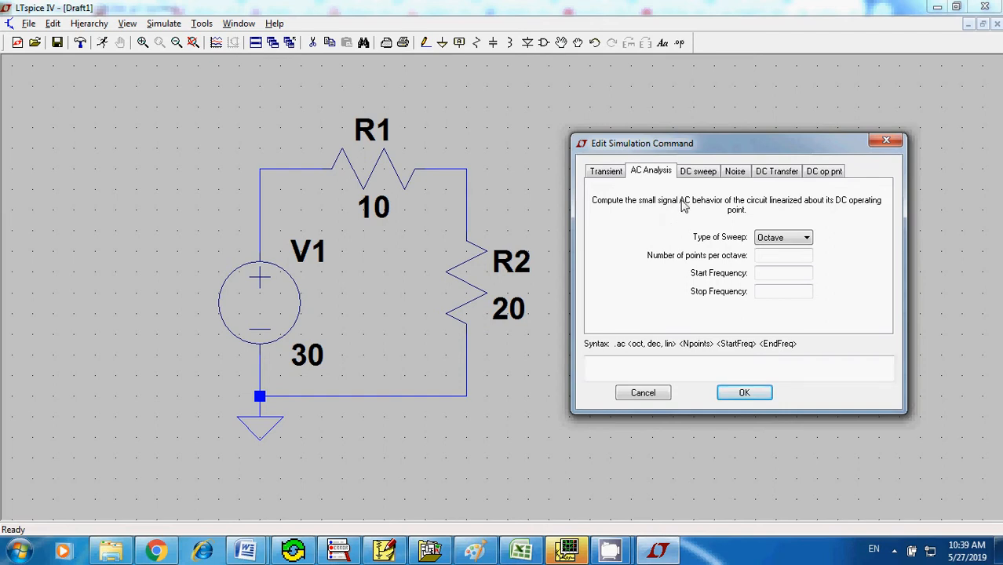
click(699, 175)
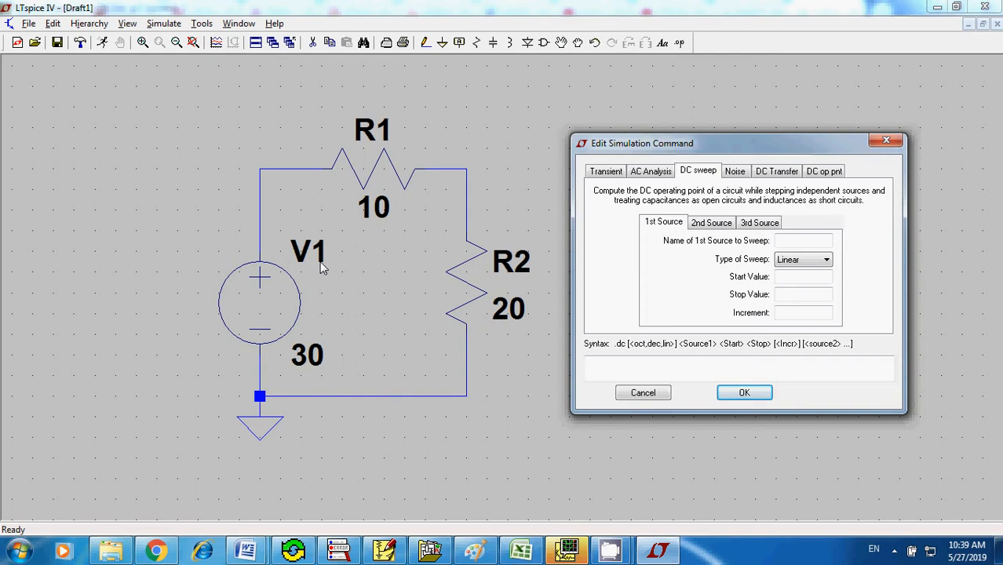
click(741, 174)
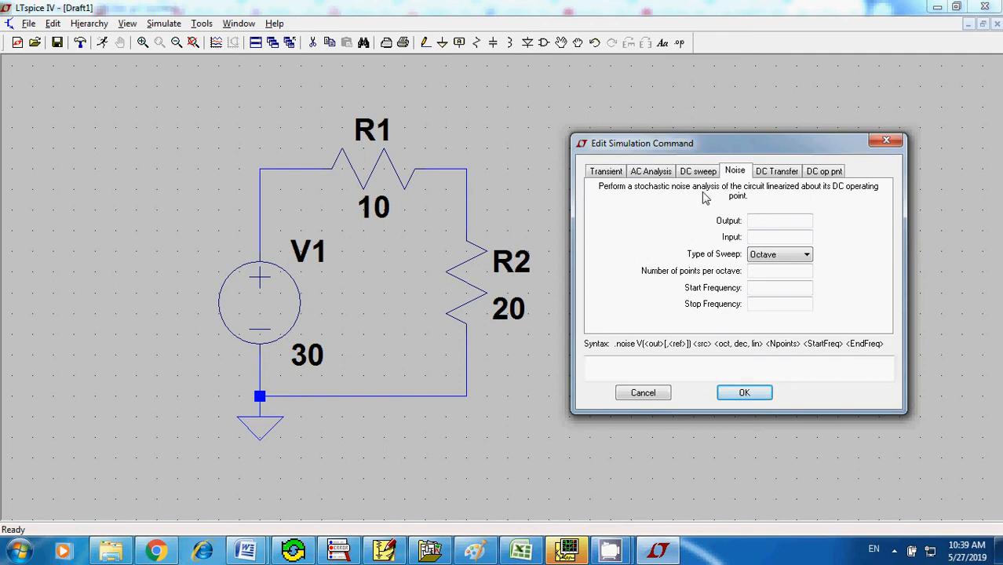
click(765, 175)
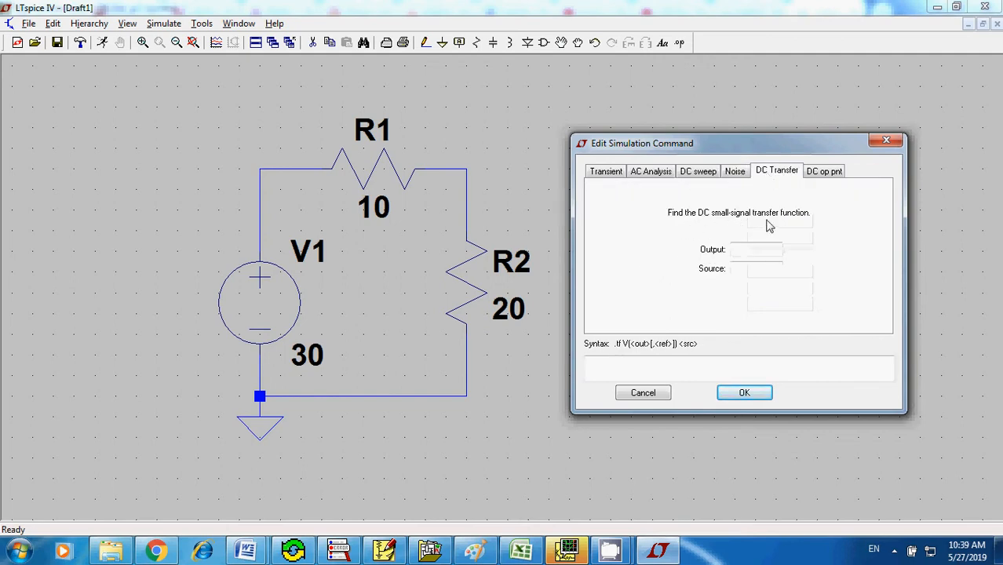
Accept DC operating point as the simulation command and place the .op directive just above R2, beside the circuit's corner
click(820, 175)
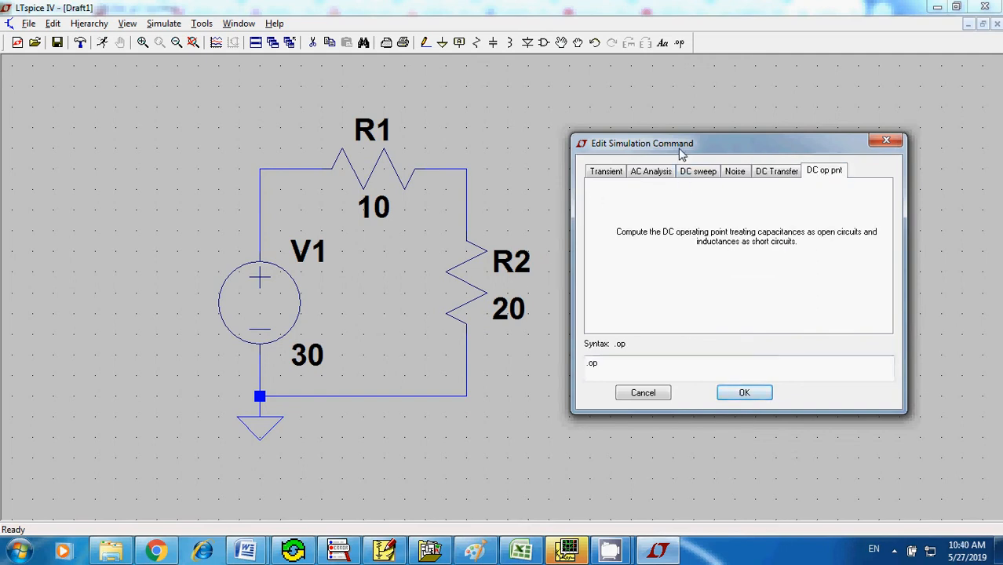
drag(688, 153, 829, 105)
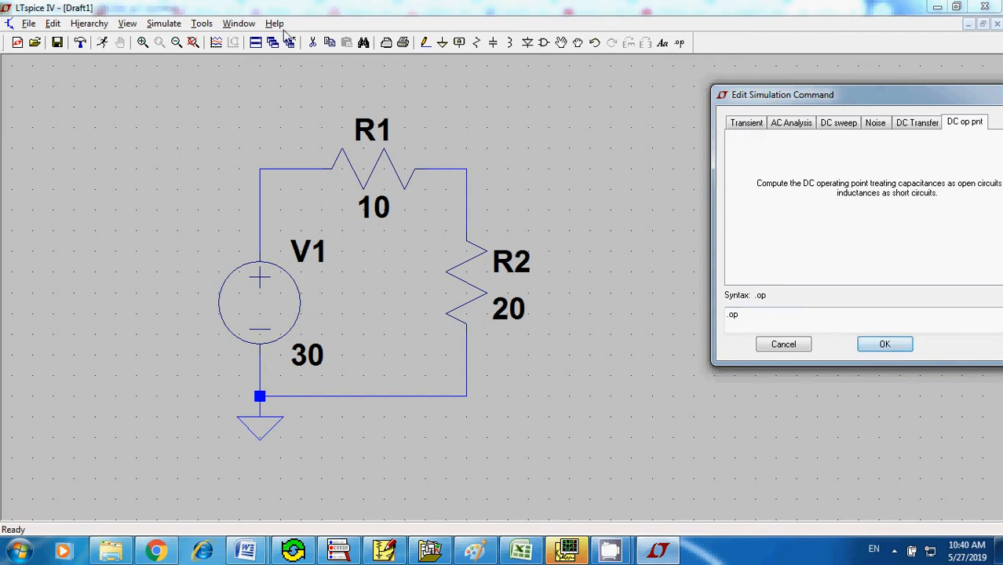
click(872, 347)
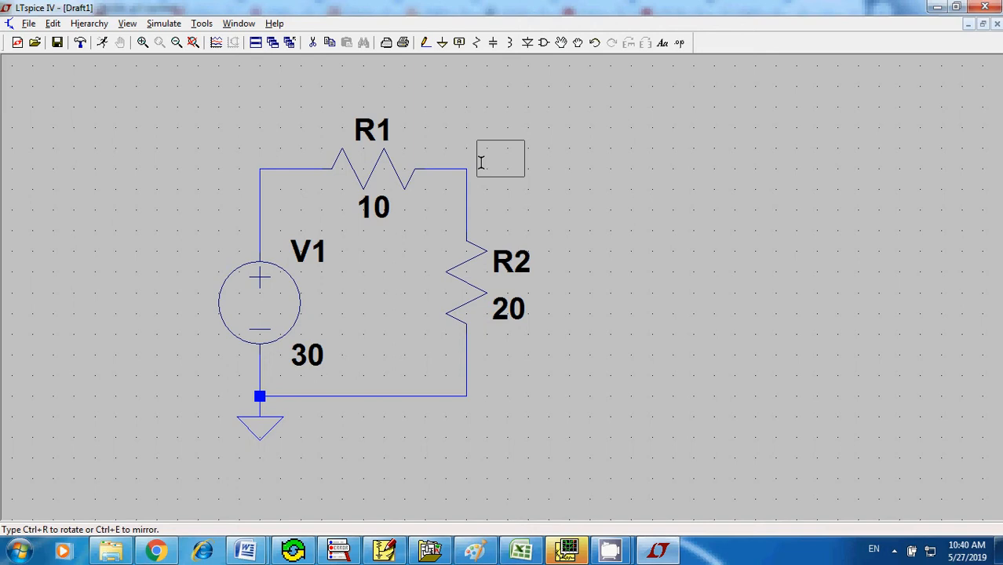
click(482, 164)
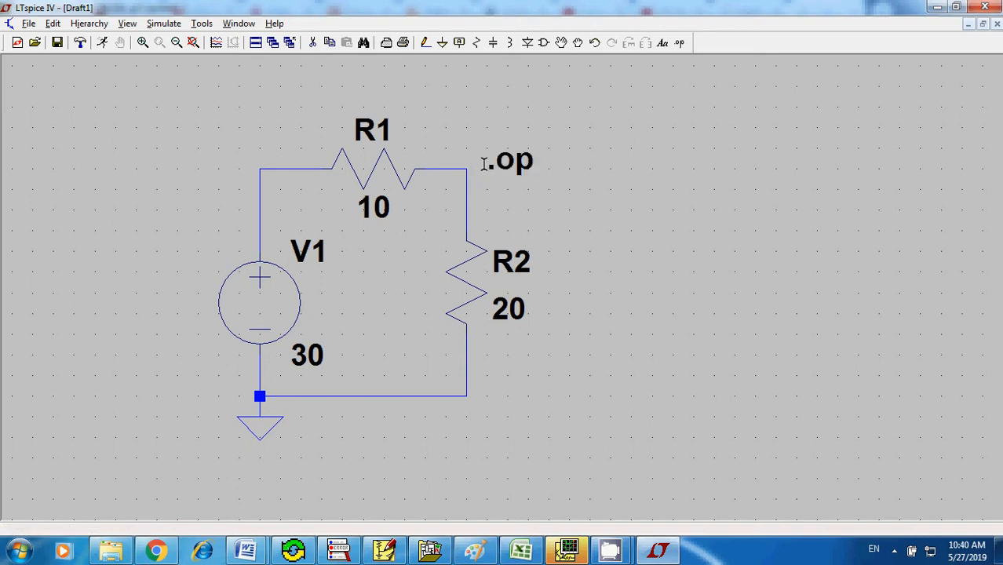
right_click(483, 163)
click(695, 157)
Run the operating point simulation, examine the node voltages and device currents beside the schematic, and close the results
click(170, 25)
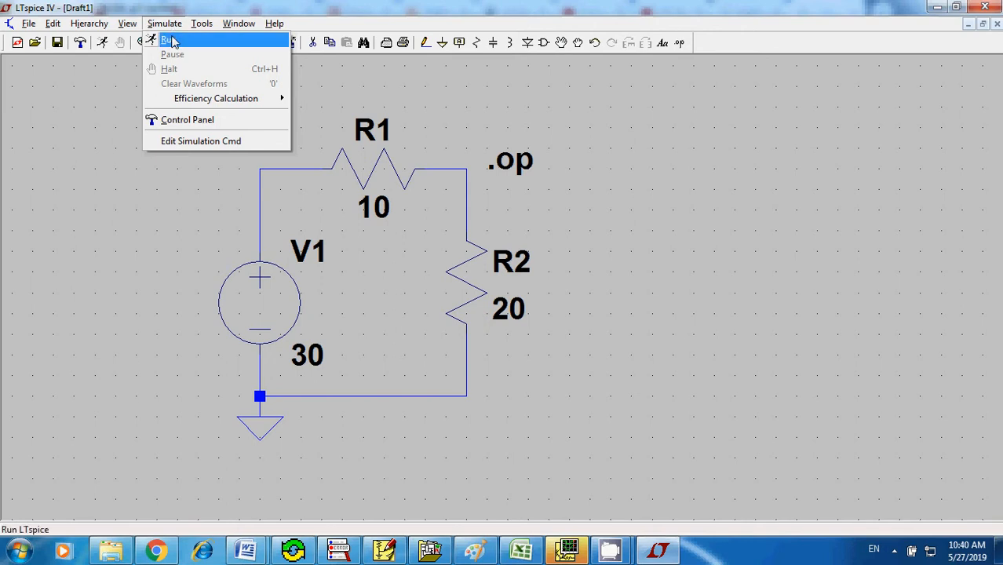
click(171, 40)
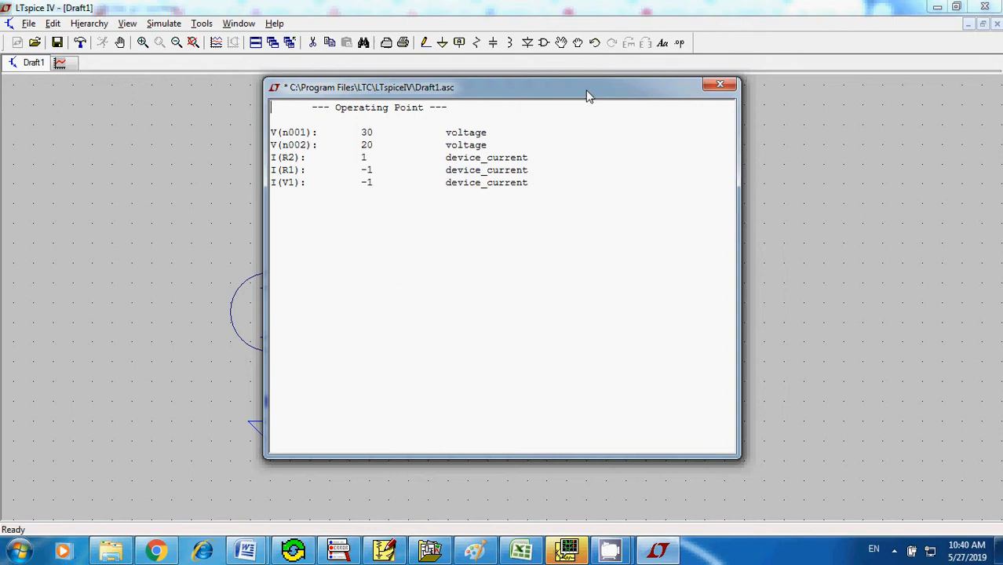
drag(588, 95, 866, 112)
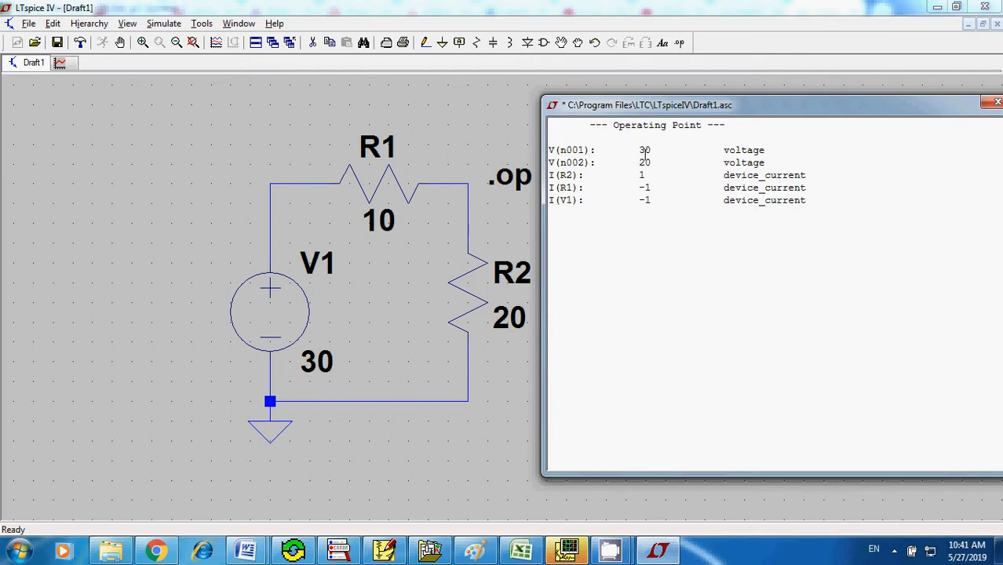
drag(652, 104, 657, 66)
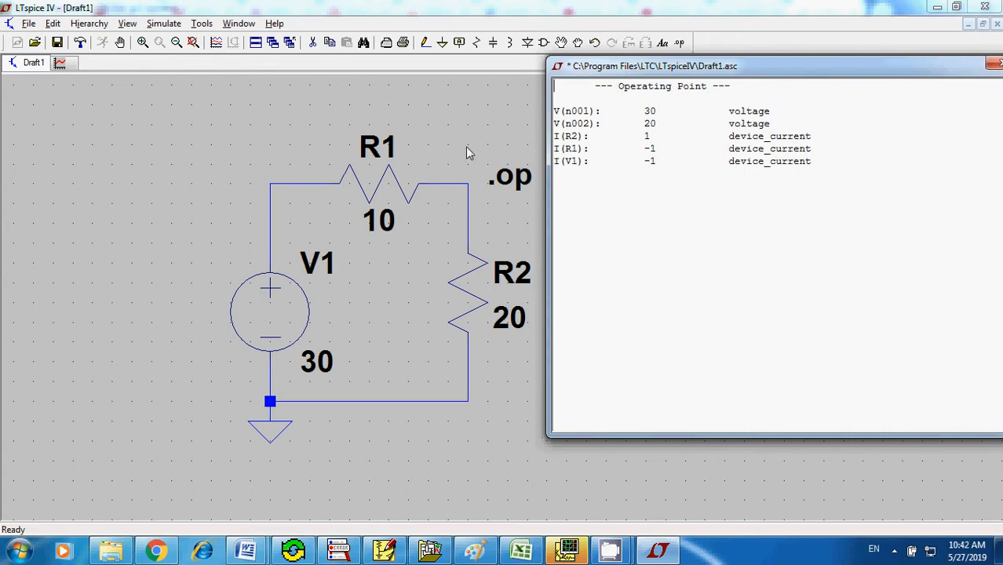
drag(997, 73, 922, 81)
click(926, 70)
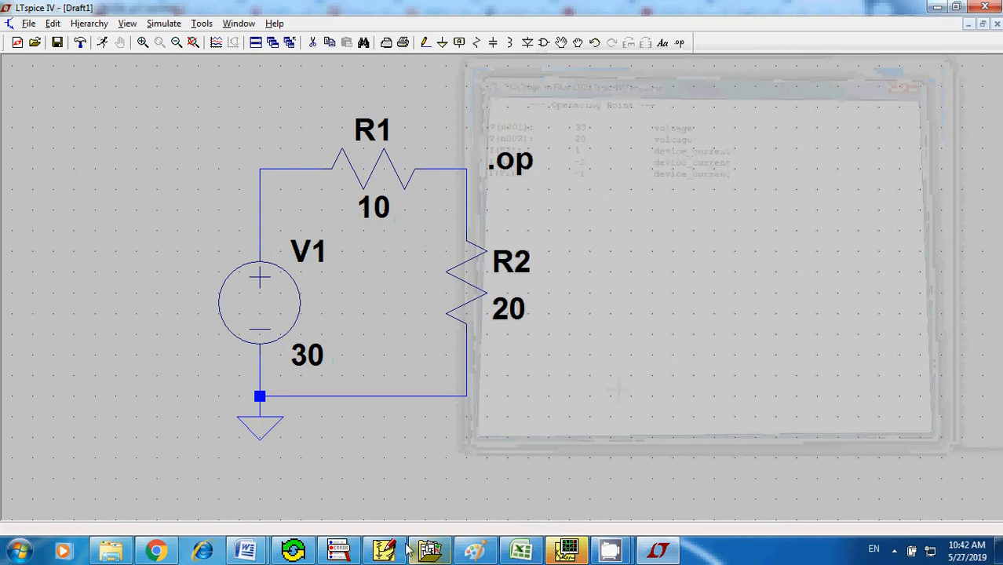
Switch to PSpice Schematics and enable the display of simulation results on the reference schematic
click(404, 552)
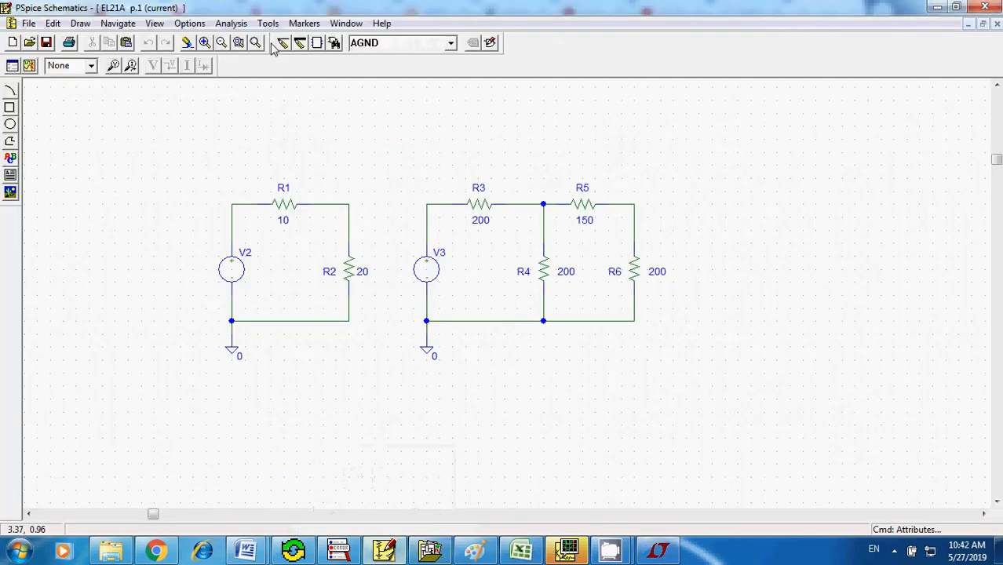
click(231, 23)
mouse_move(265, 220)
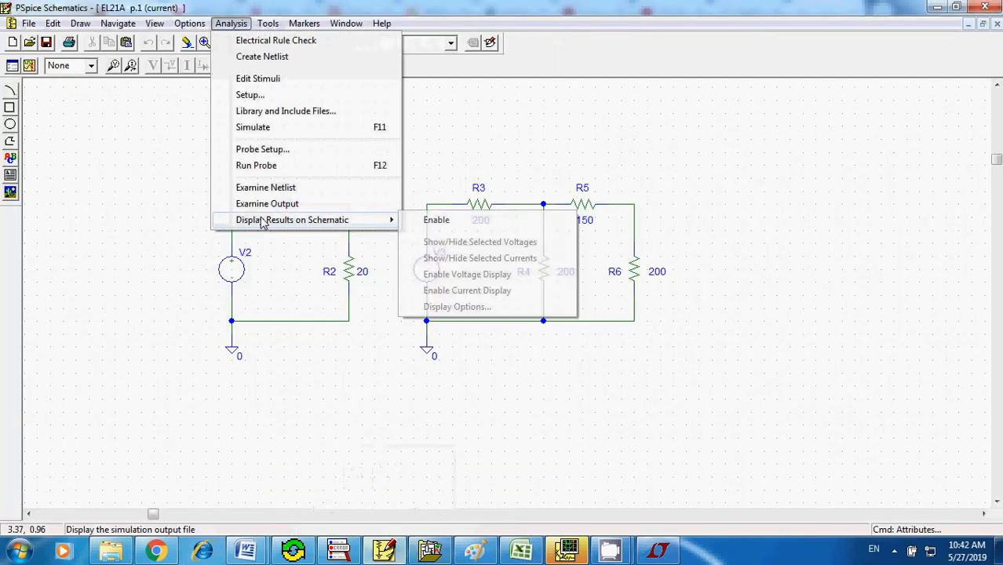
click(434, 220)
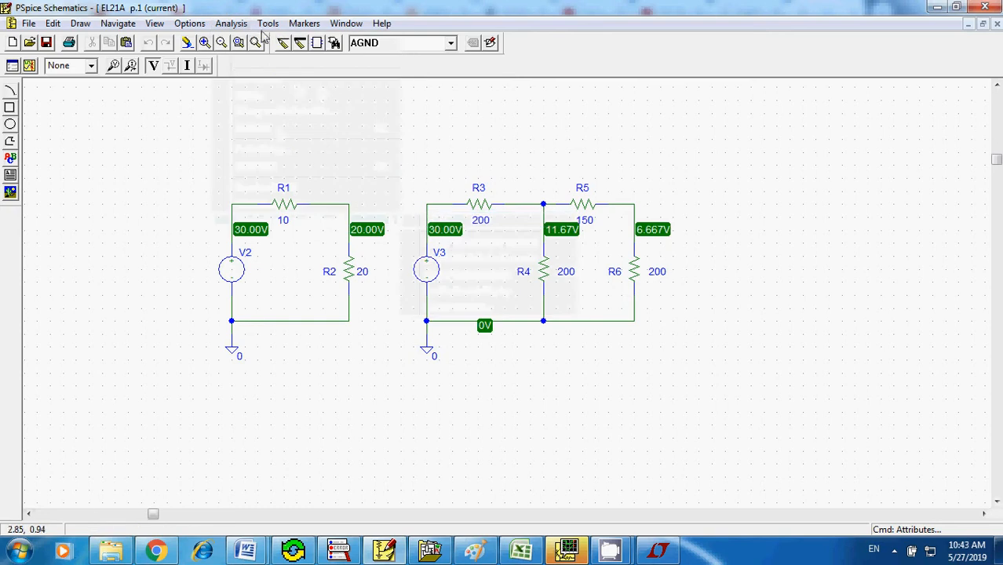
Enable the display of device currents alongside the voltages on the reference schematic
click(240, 25)
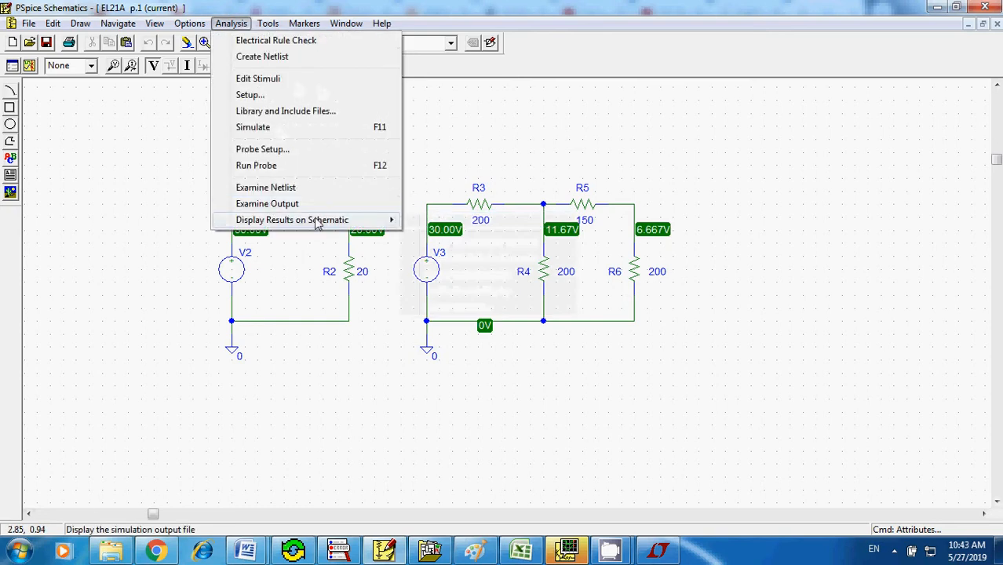
mouse_move(325, 224)
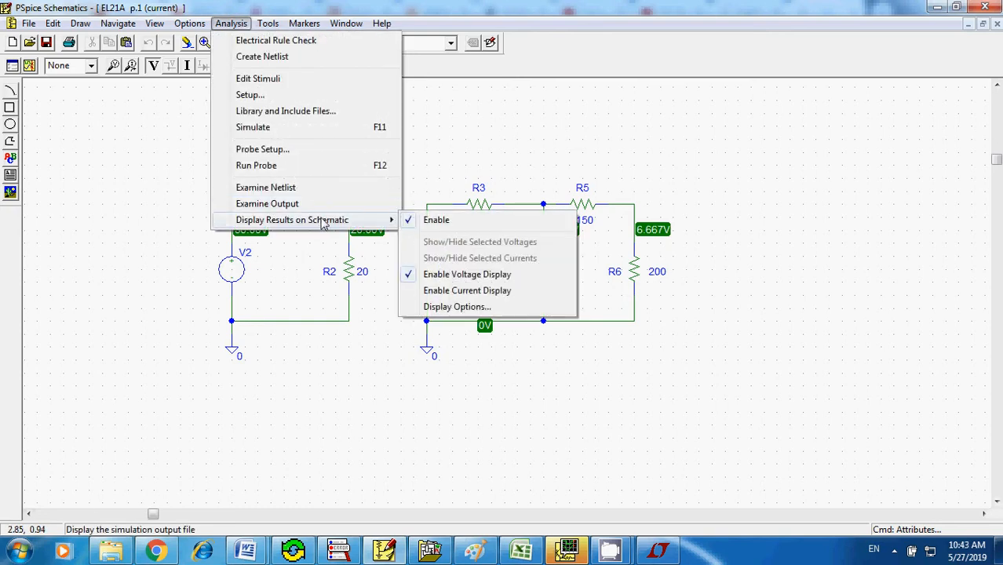
click(445, 293)
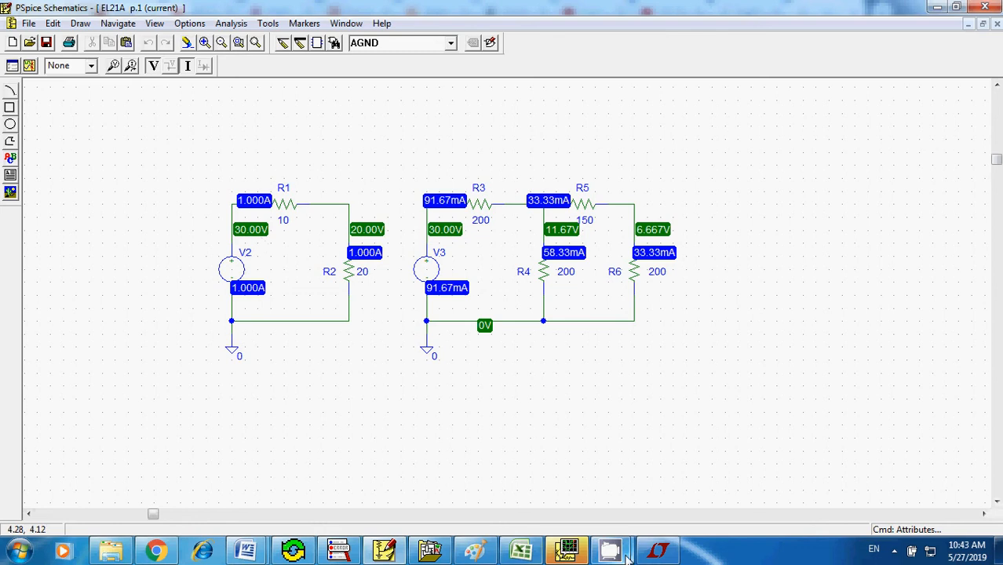
Switch to LTspice IV and define a linear DC sweep of source V1 from 0 to 50 with an increment of 1
click(658, 549)
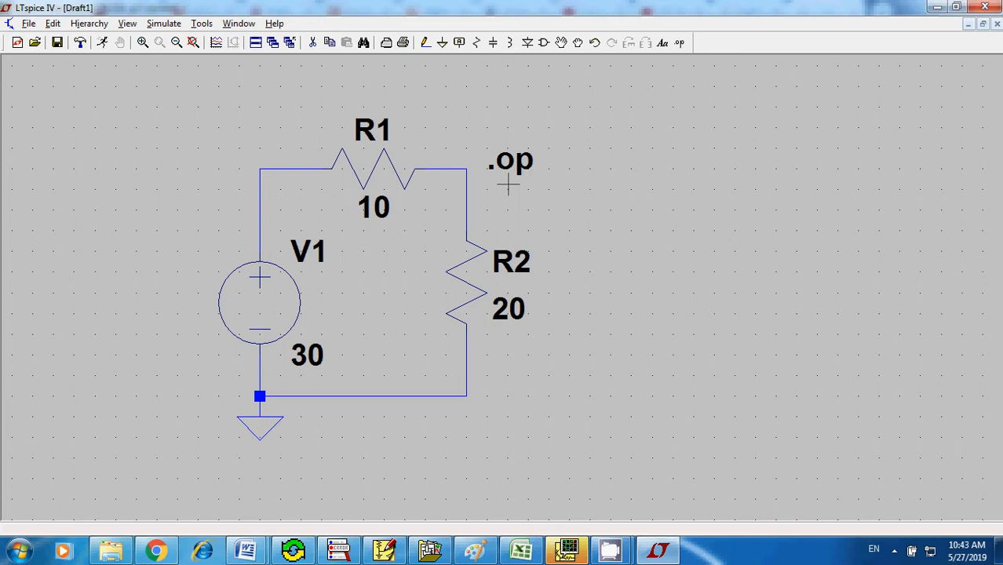
mouse_move(295, 339)
mouse_move(289, 309)
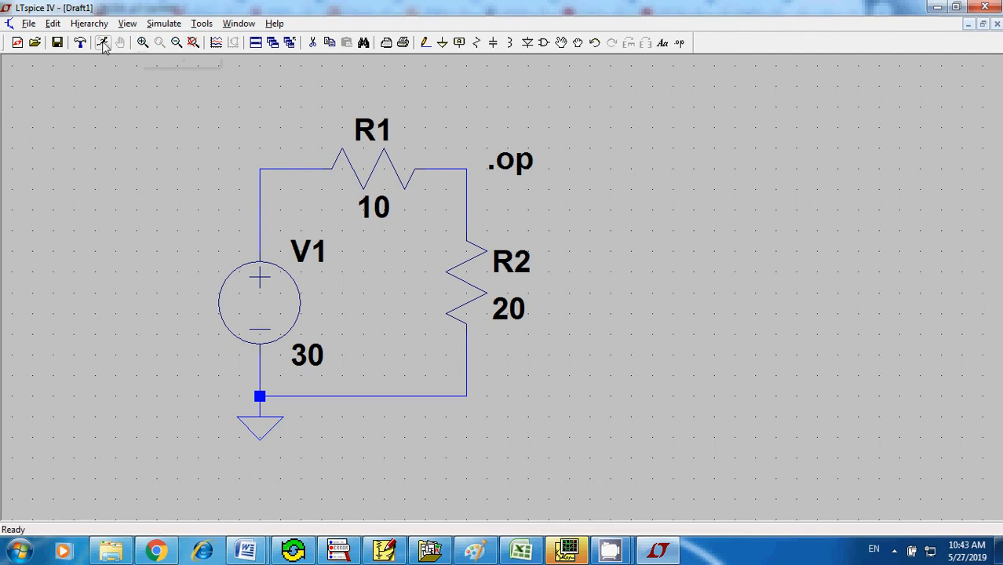
click(54, 26)
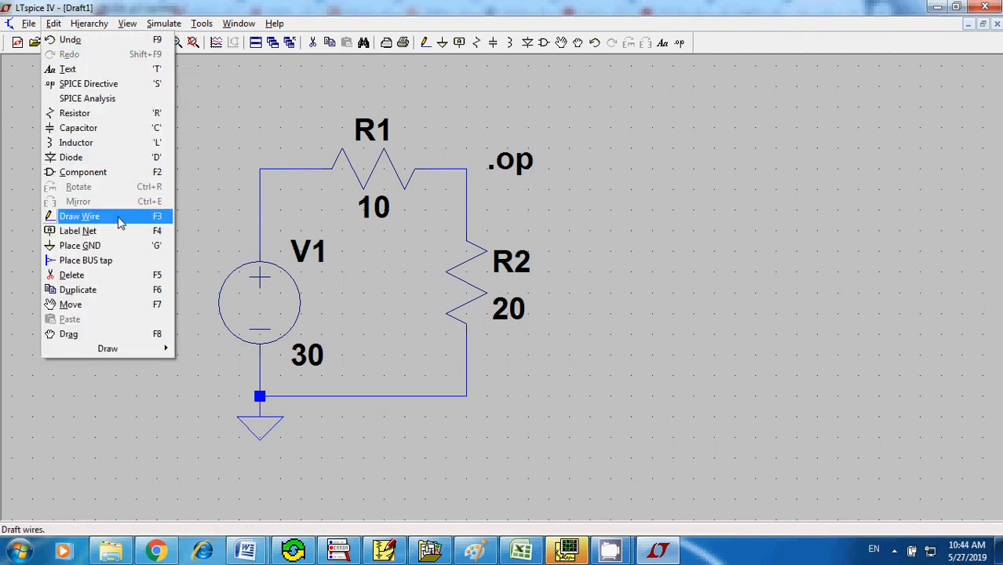
click(124, 103)
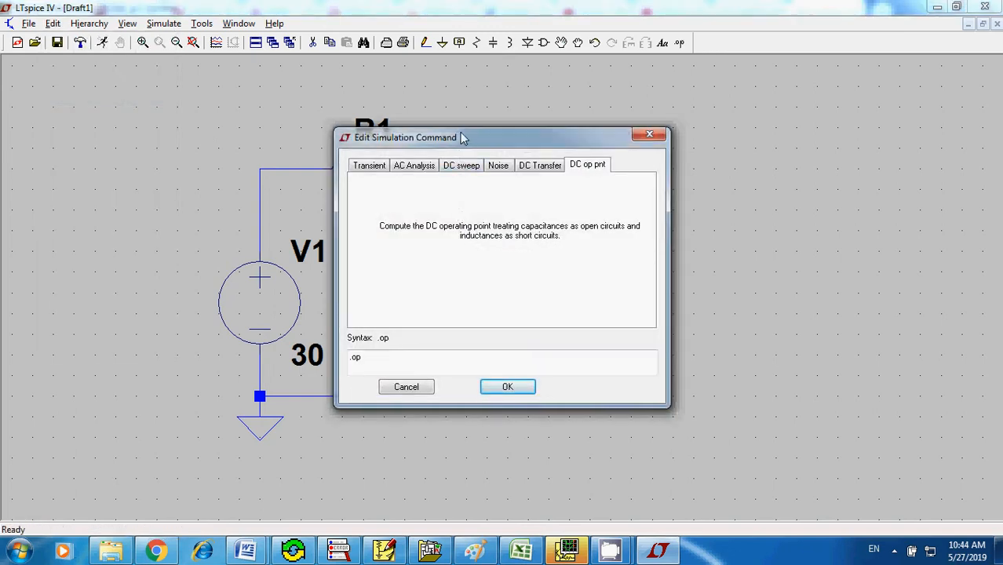
drag(463, 140, 612, 141)
click(604, 168)
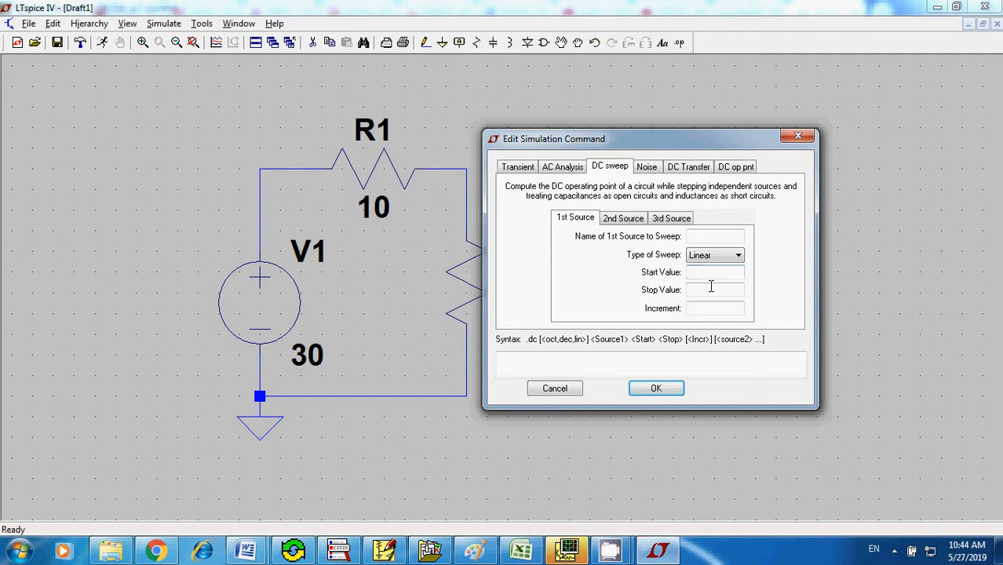
text(0)
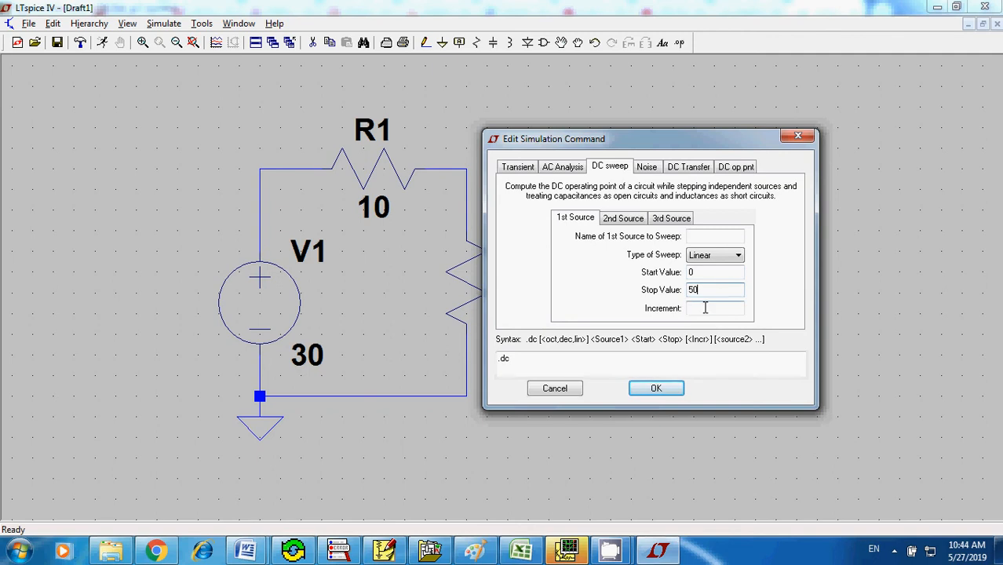
click(704, 309)
text(1)
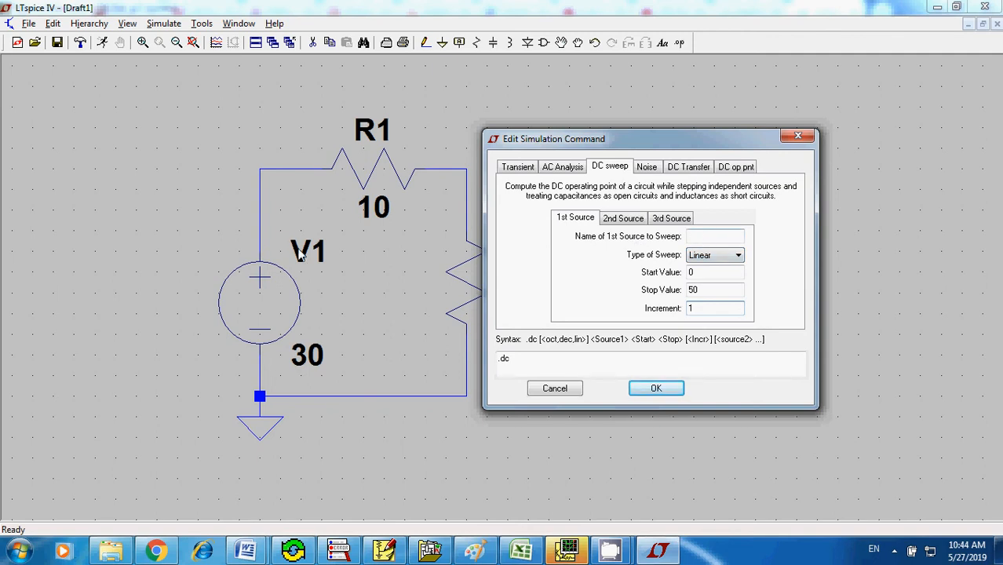
click(698, 235)
text(V1)
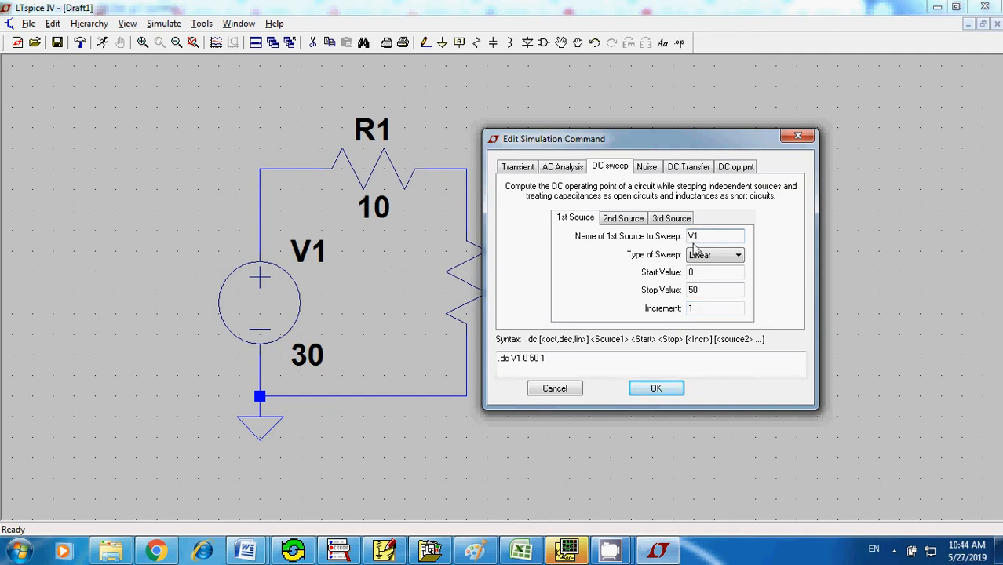
Accept the sweep, place the .dc V1 0 50 1 directive below the circuit, and check its settings without changing them
click(656, 388)
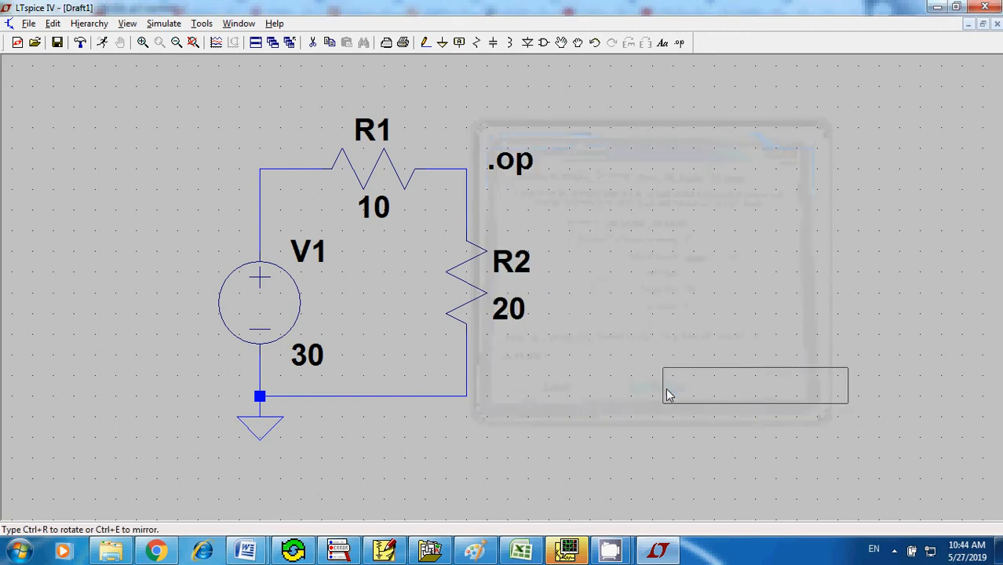
click(323, 431)
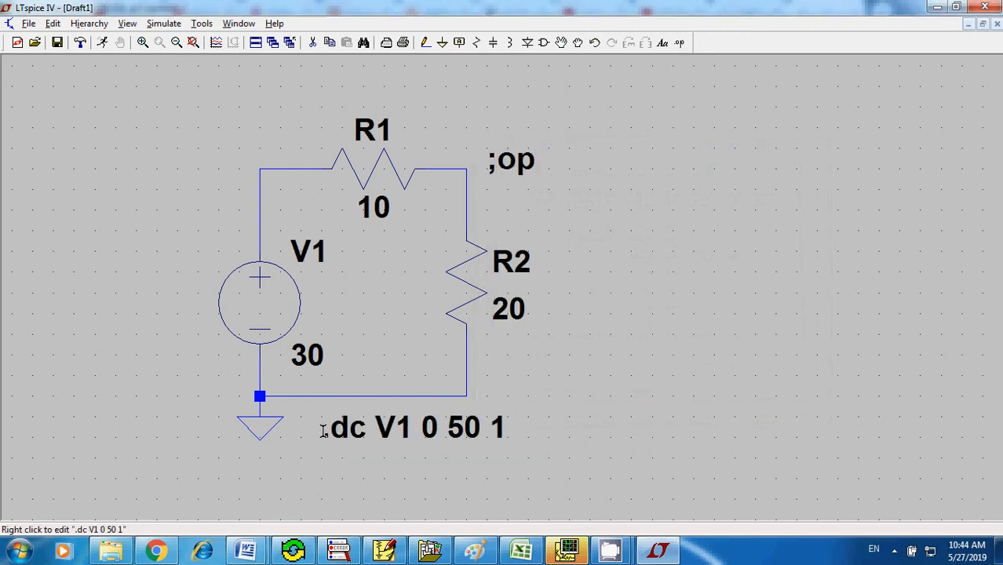
right_click(326, 428)
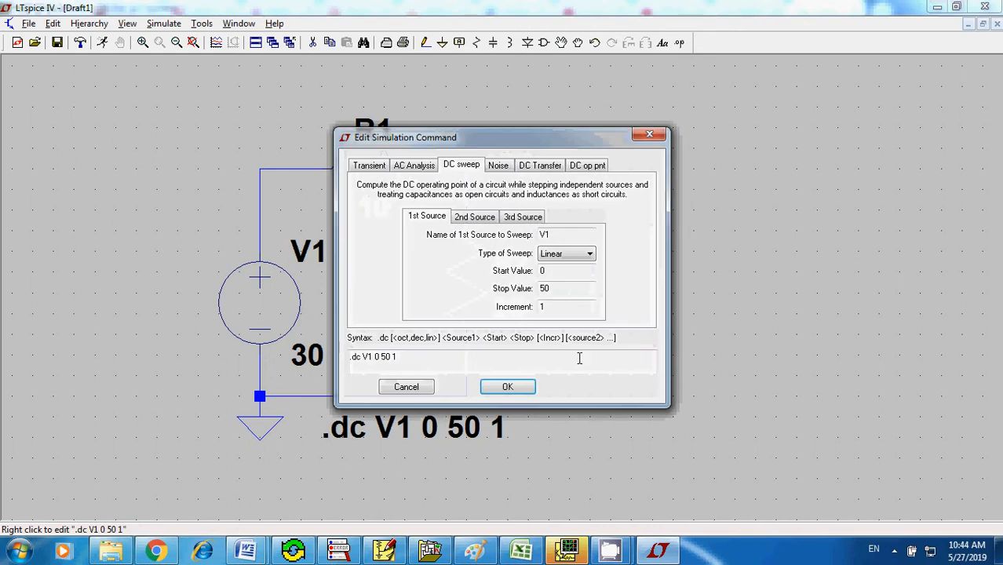
click(408, 387)
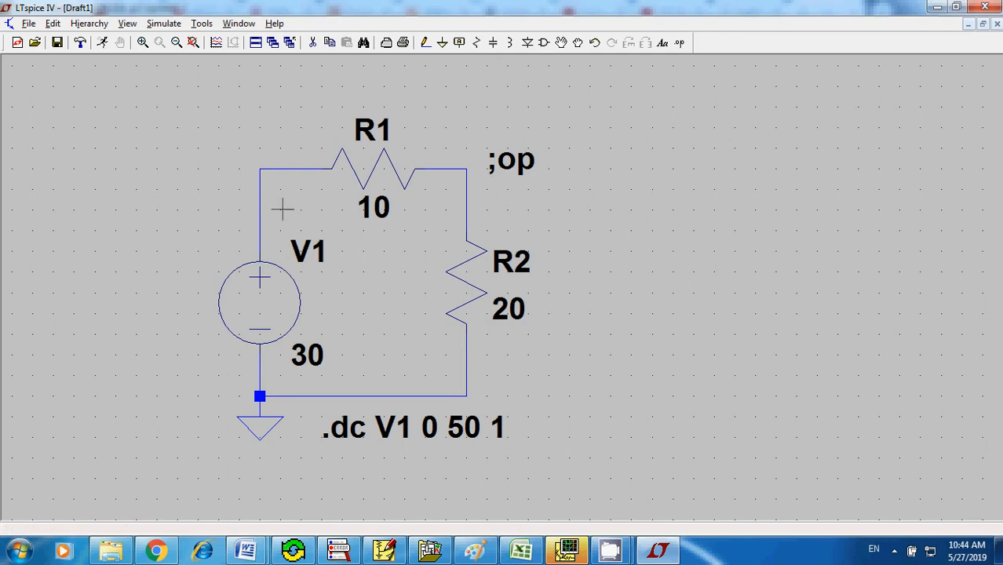
Run the DC sweep simulation and enlarge the empty waveform plot to fill the workspace
click(161, 24)
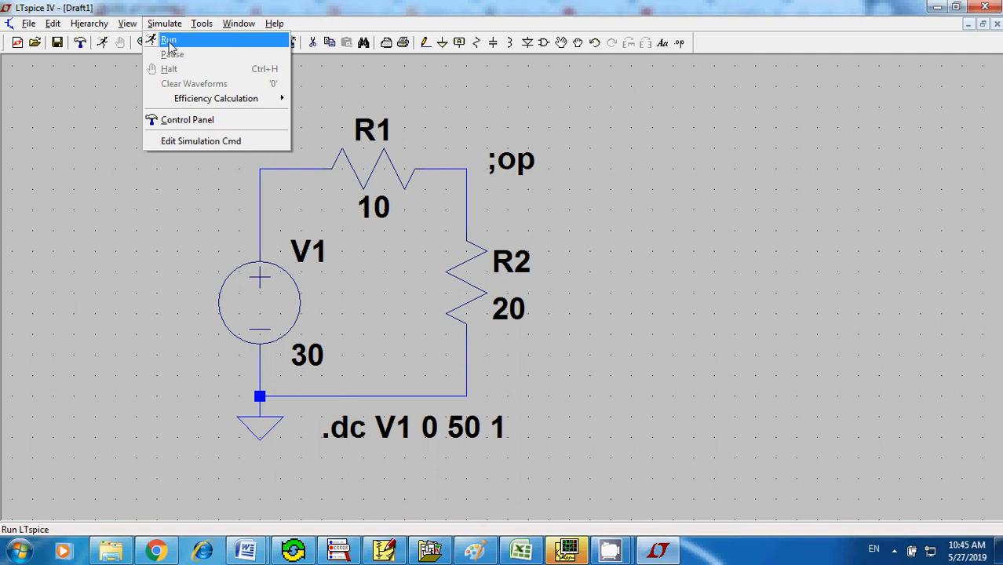
click(170, 46)
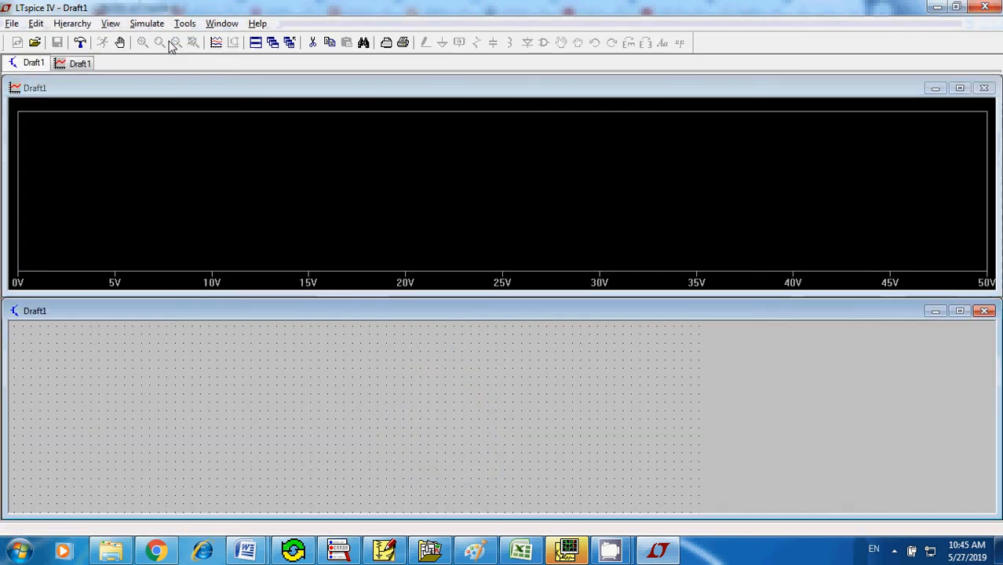
click(959, 88)
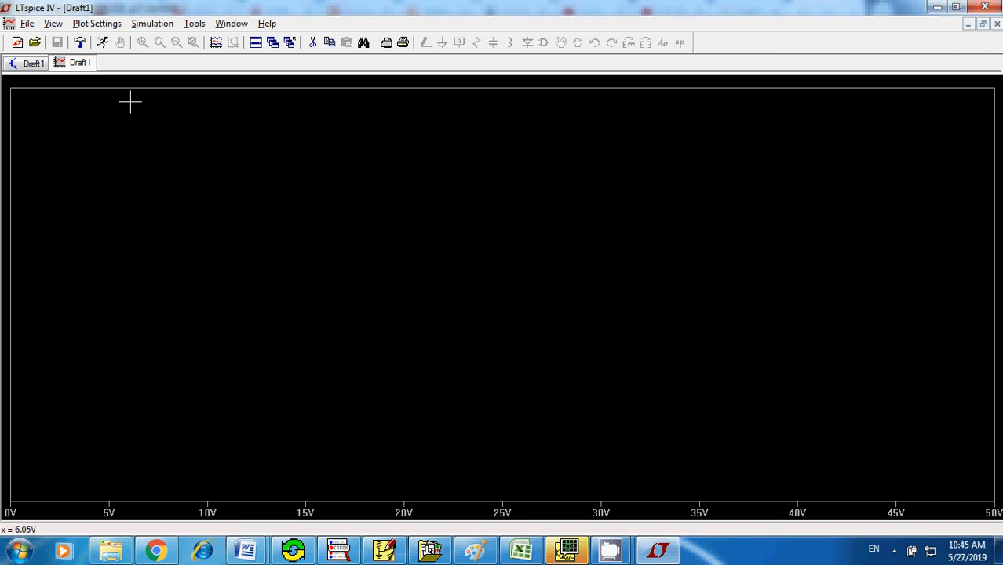
click(98, 24)
click(481, 414)
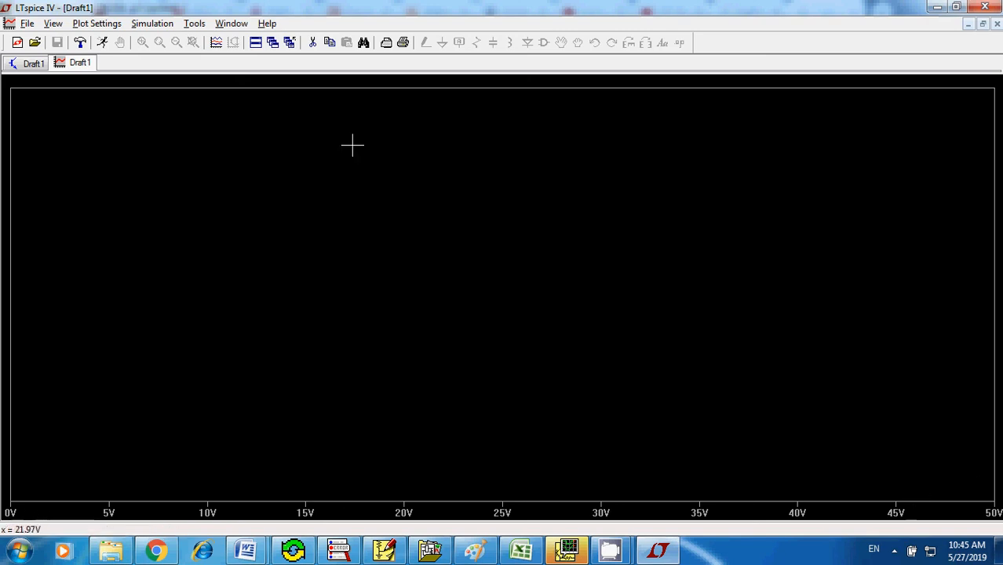
click(113, 26)
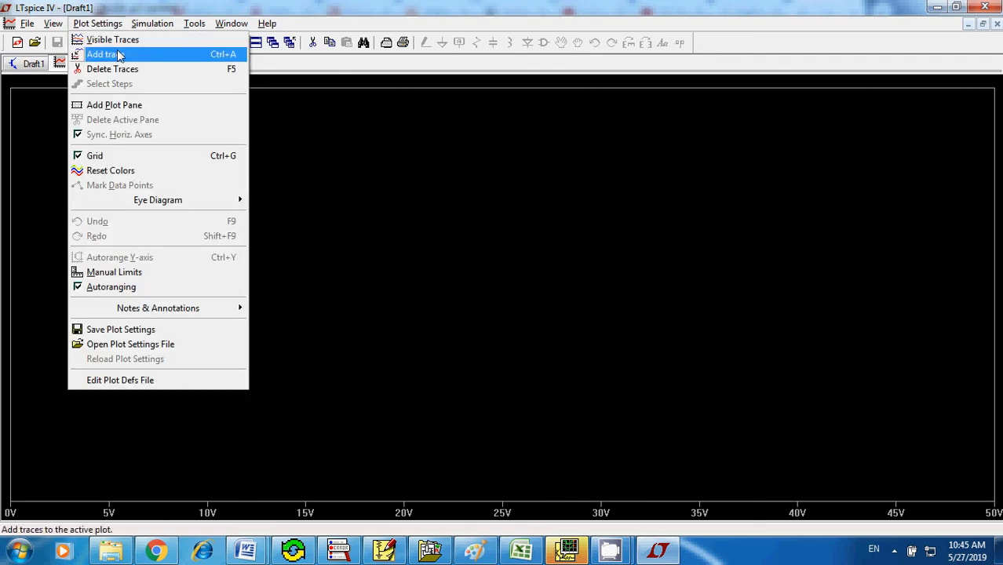
click(183, 4)
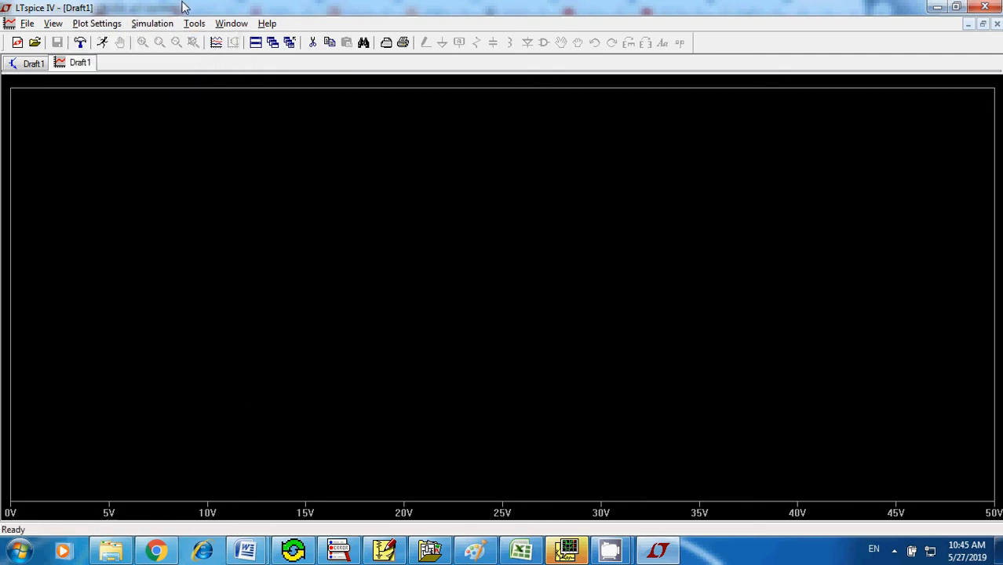
Plot the current through R2, I(R2), as the visible waveform of the sweep
click(218, 48)
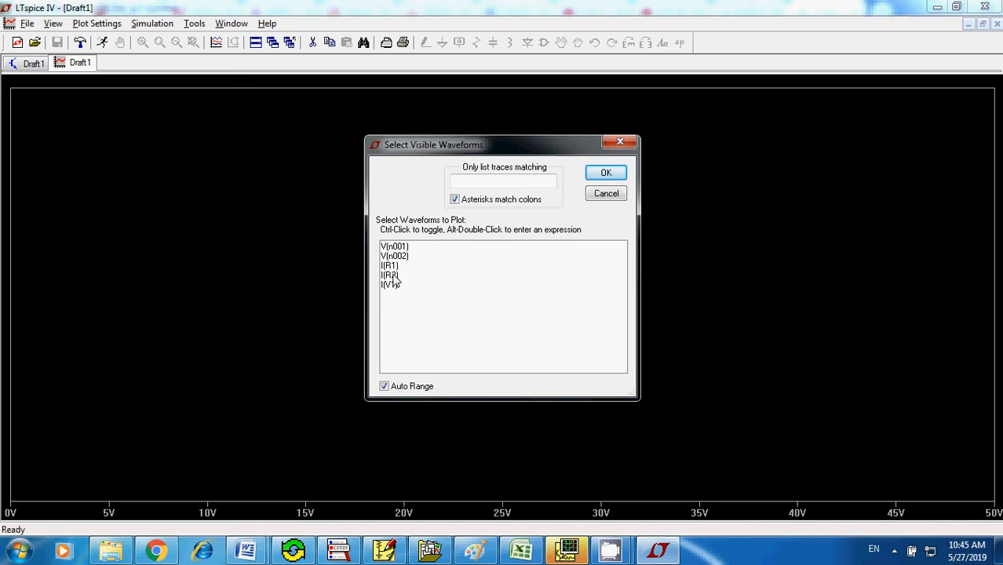
click(395, 277)
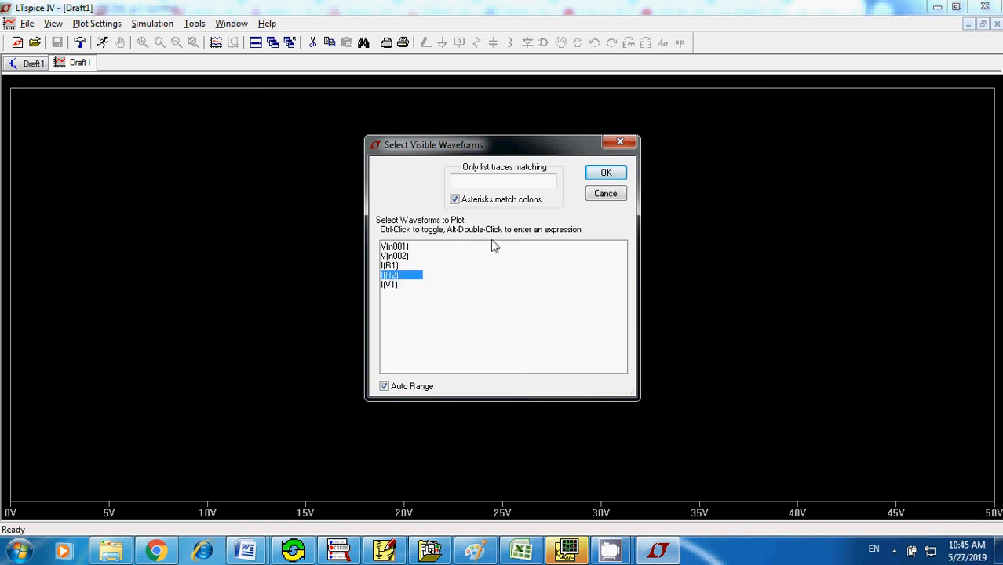
click(598, 179)
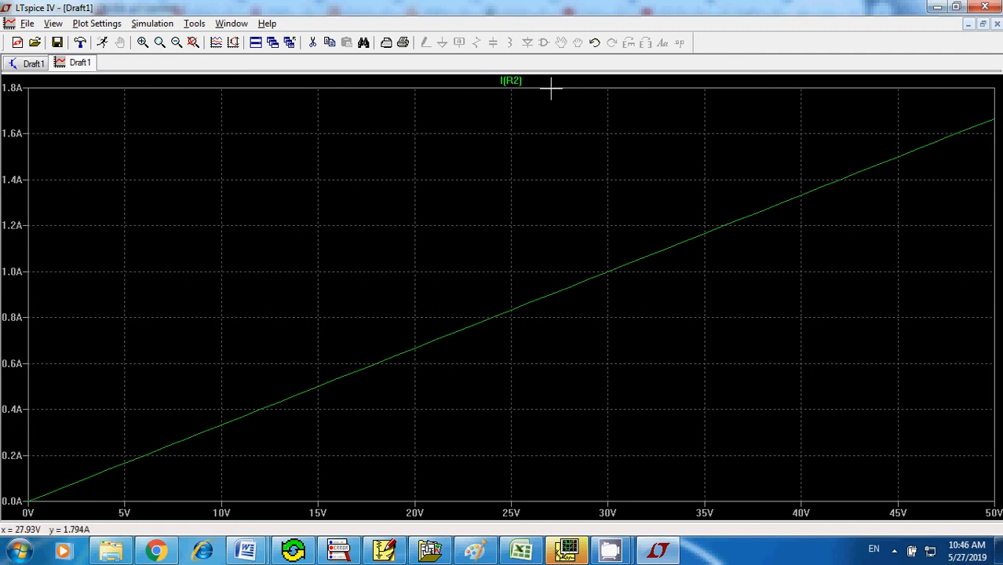
Attach a cursor to the I(R2) trace, move it to 30 V to read the current, and bring the readout into full view
click(513, 82)
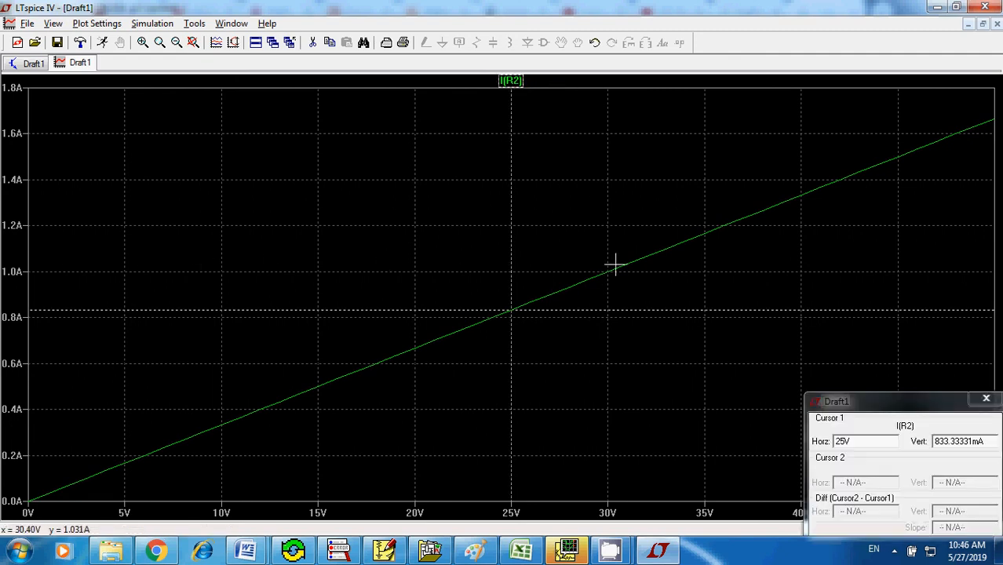
key(Right)
key(Right)
key(Right)
key(Right)
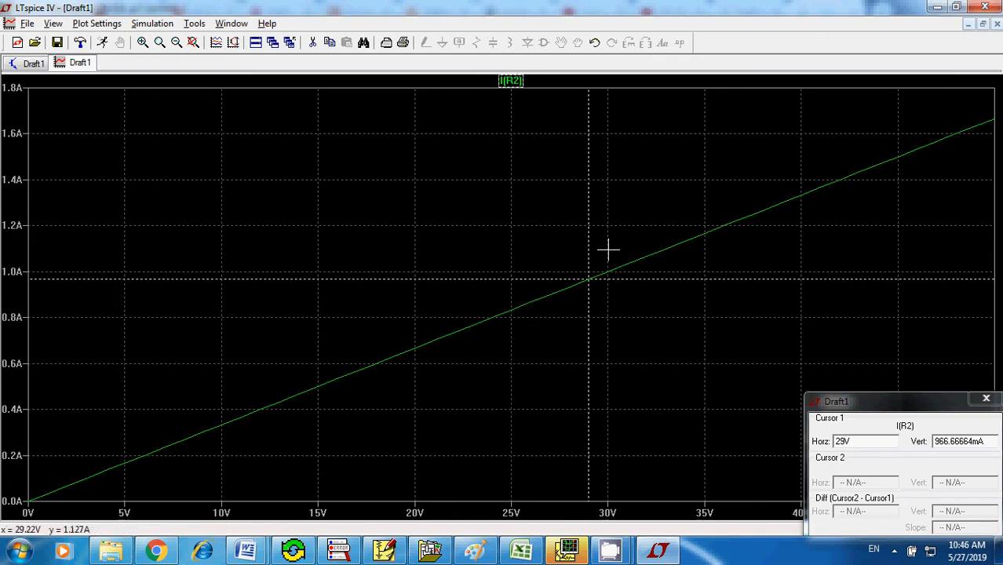
key(Right)
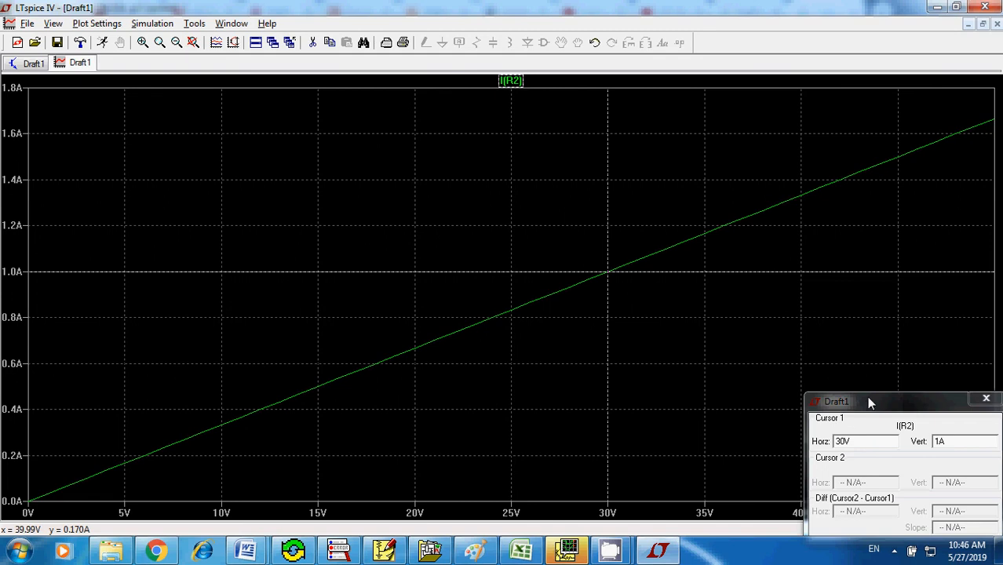
drag(870, 403, 789, 264)
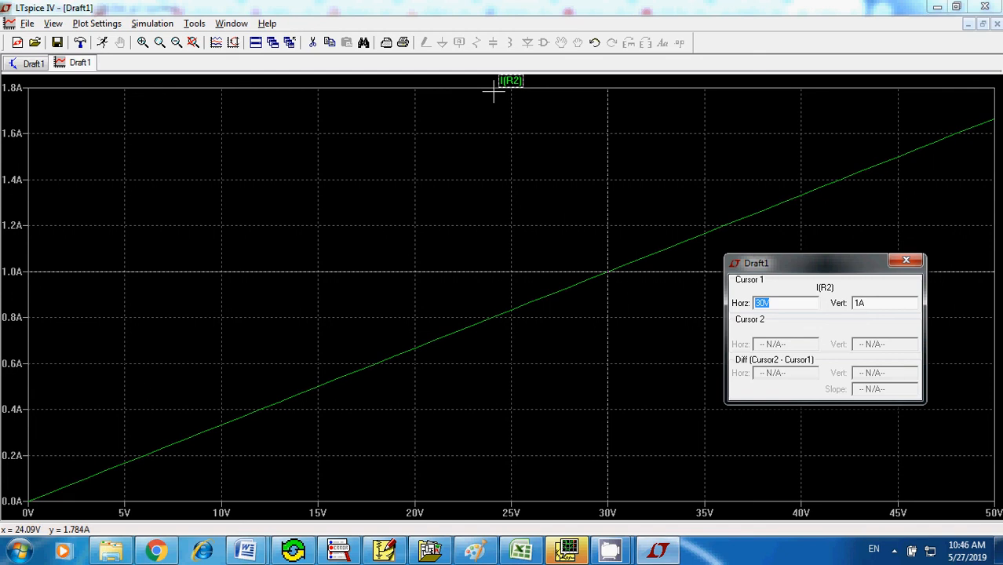
mouse_move(610, 552)
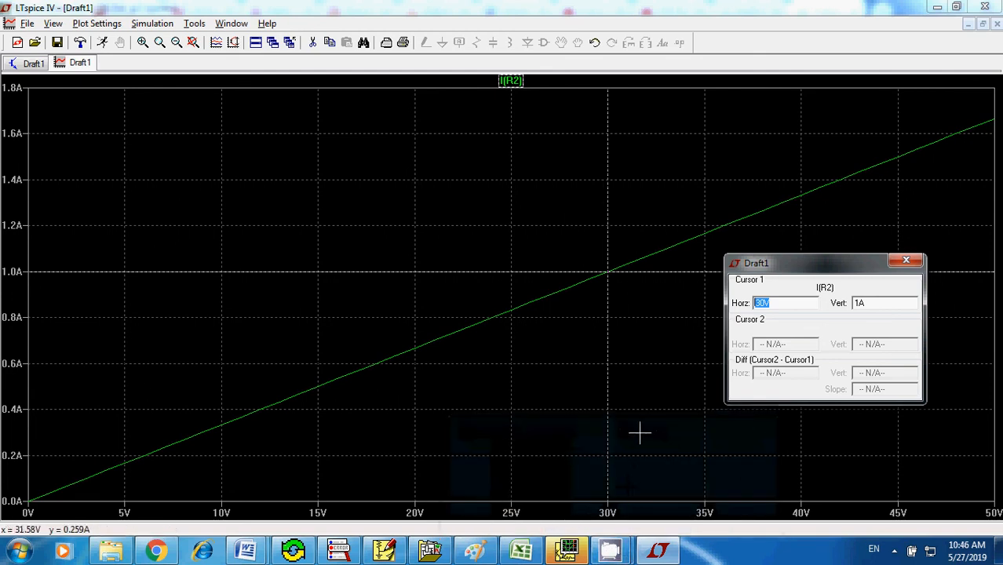
click(384, 552)
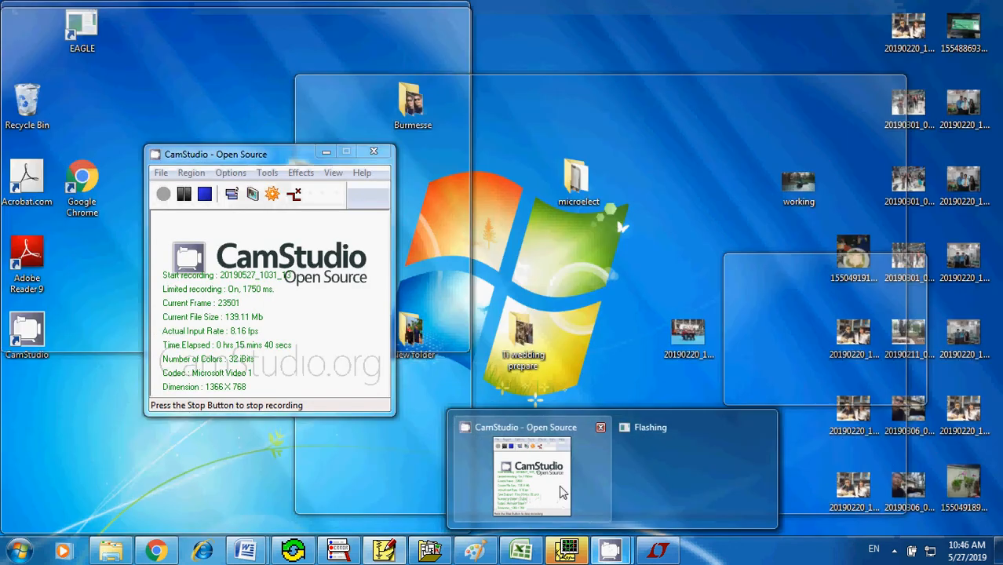
click(560, 493)
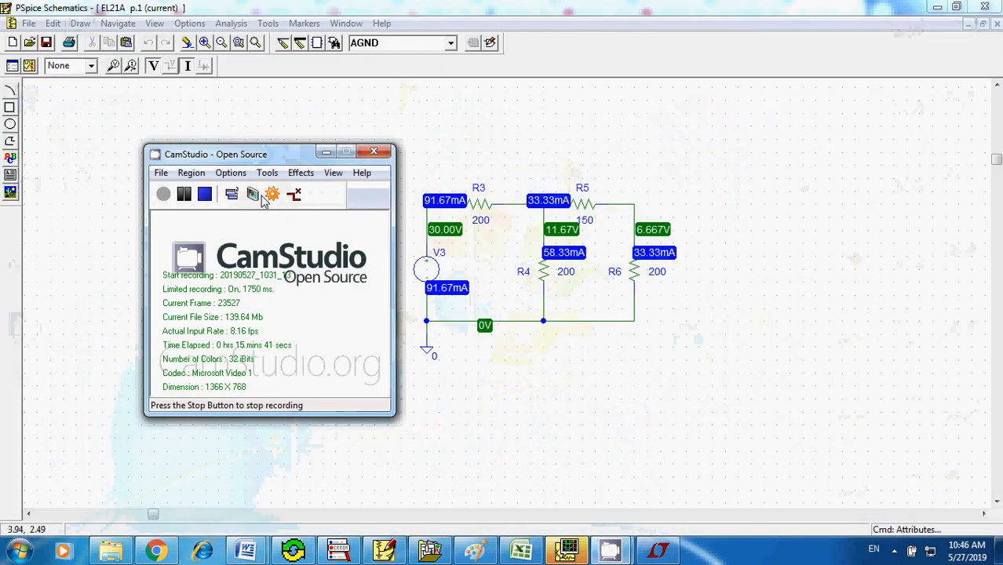